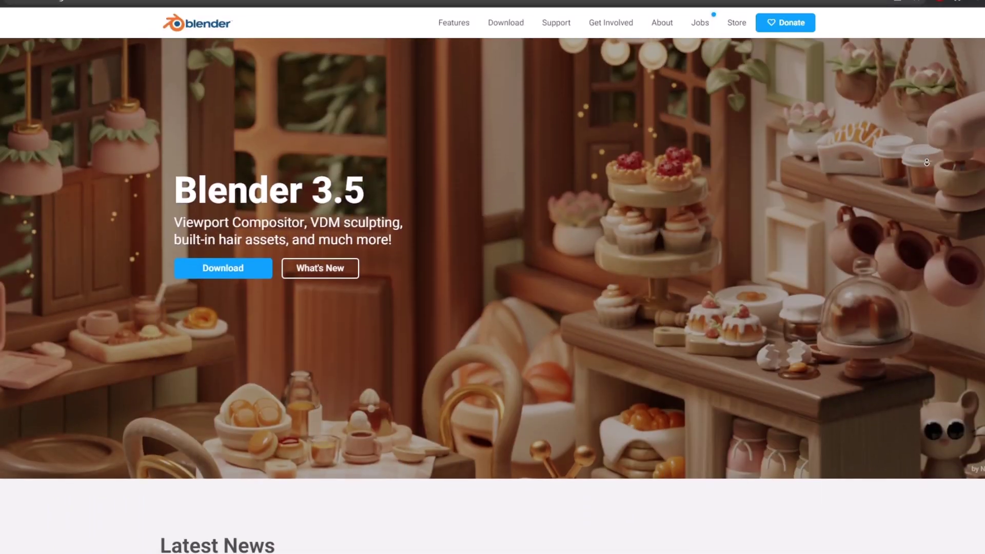
Scroll the Blender 3.5 release notes down to the Hair Nodes video and tutorial link
scroll(926, 164, down, 3)
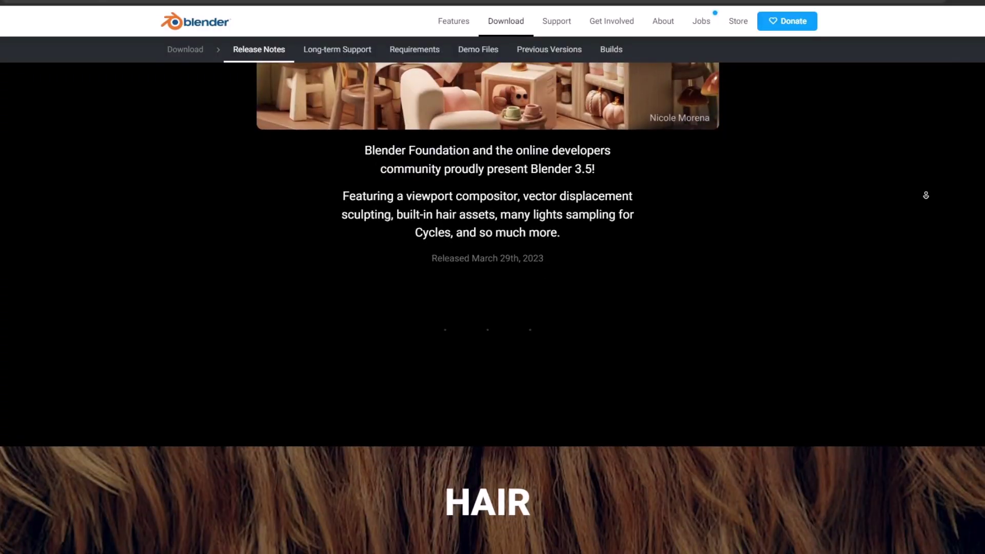
scroll(926, 195, down, 2)
scroll(926, 198, down, 5)
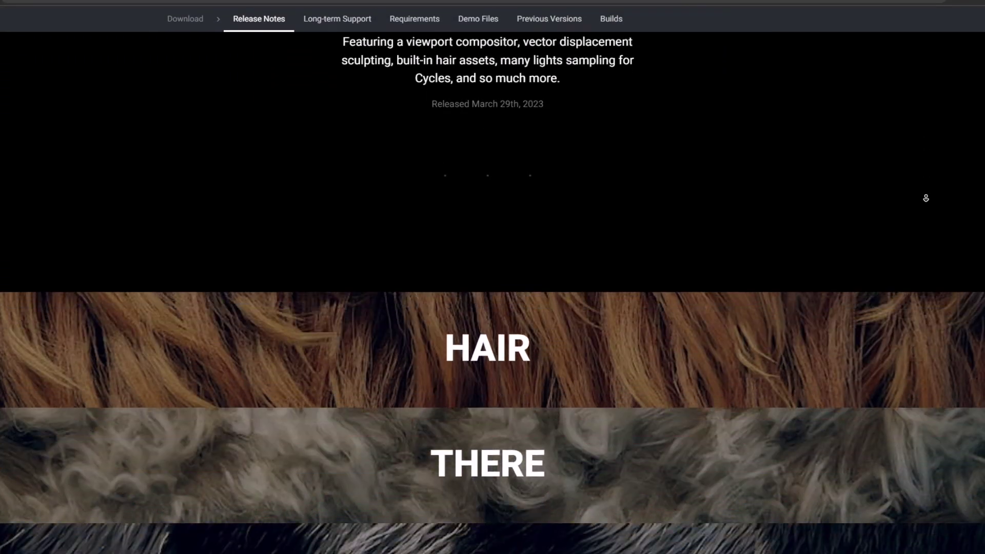
scroll(926, 198, down, 5)
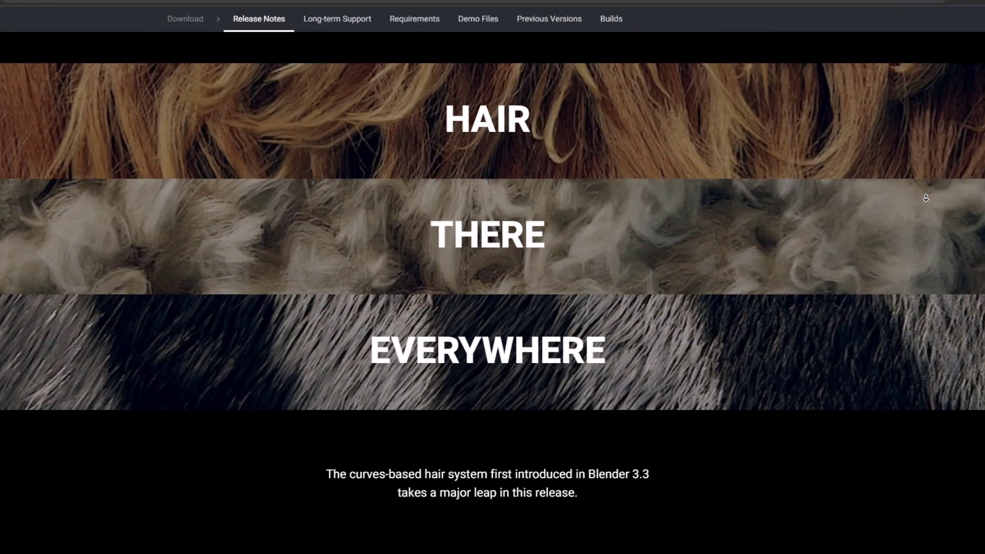
scroll(926, 198, down, 5)
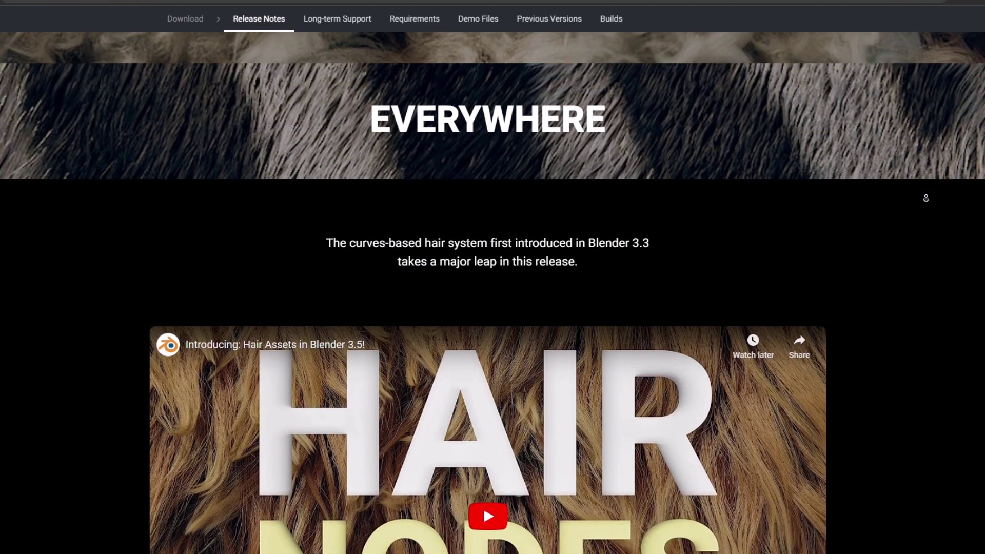
scroll(926, 198, down, 5)
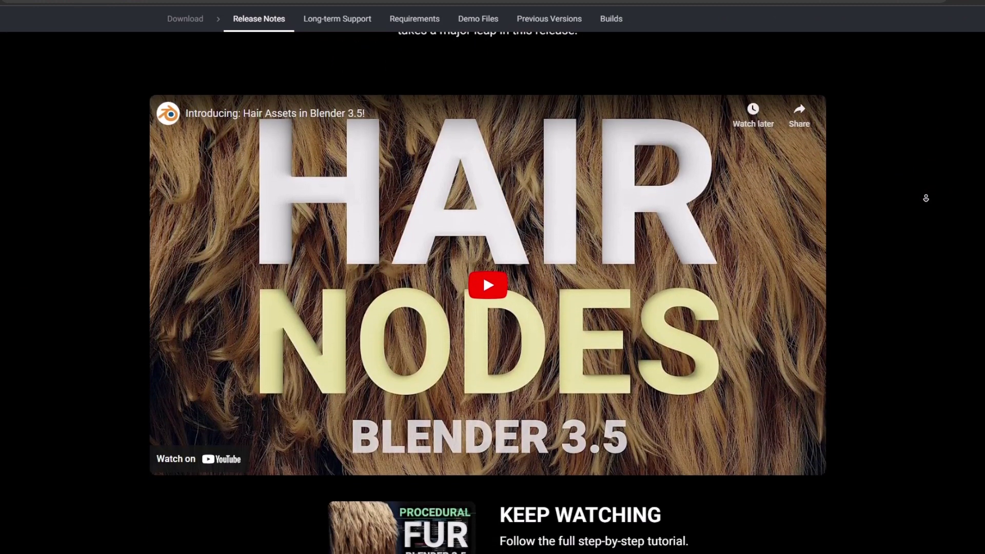
scroll(926, 198, down, 2)
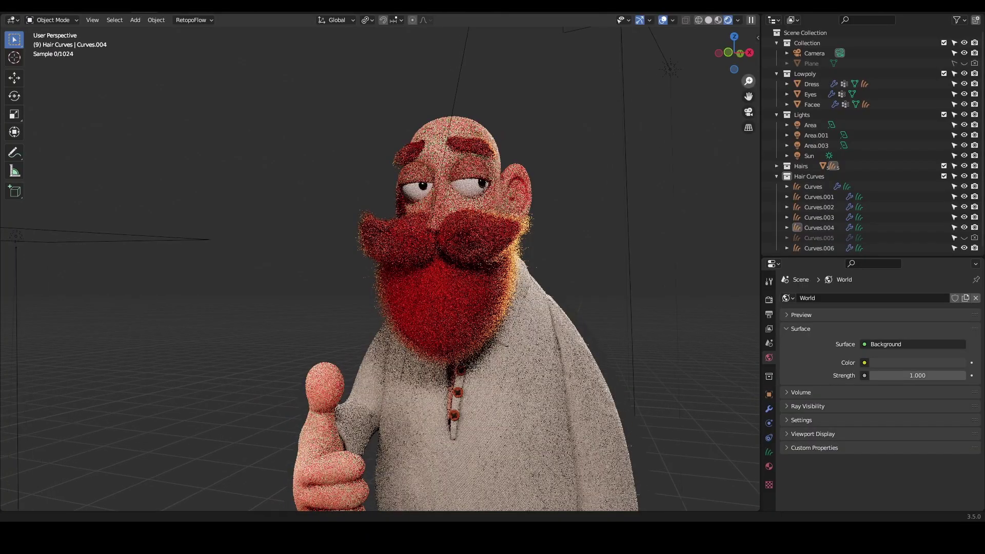
Browse the ArtStation gallery previews, ending back on the blue-background bearded portrait
drag(748, 81, 733, 61)
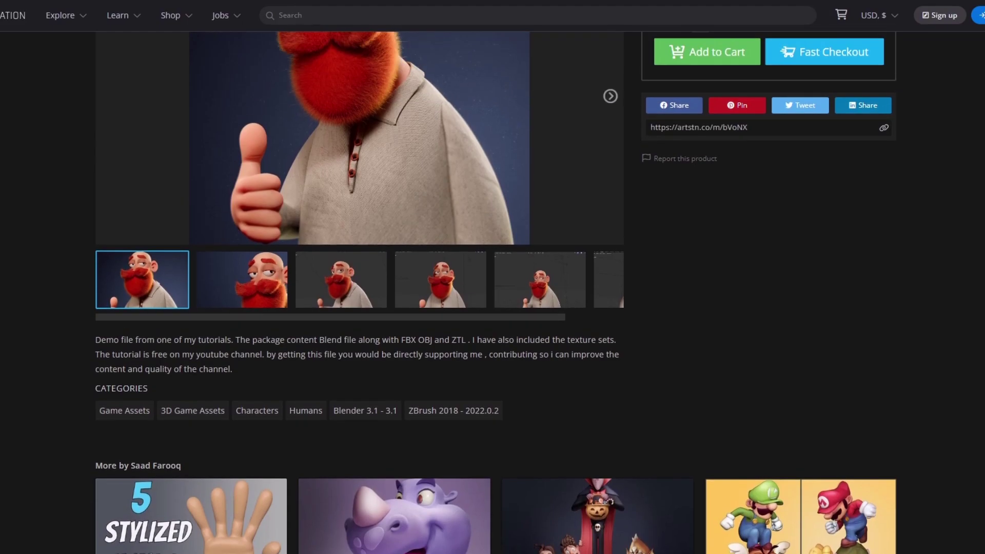
scroll(359, 257, up, 5)
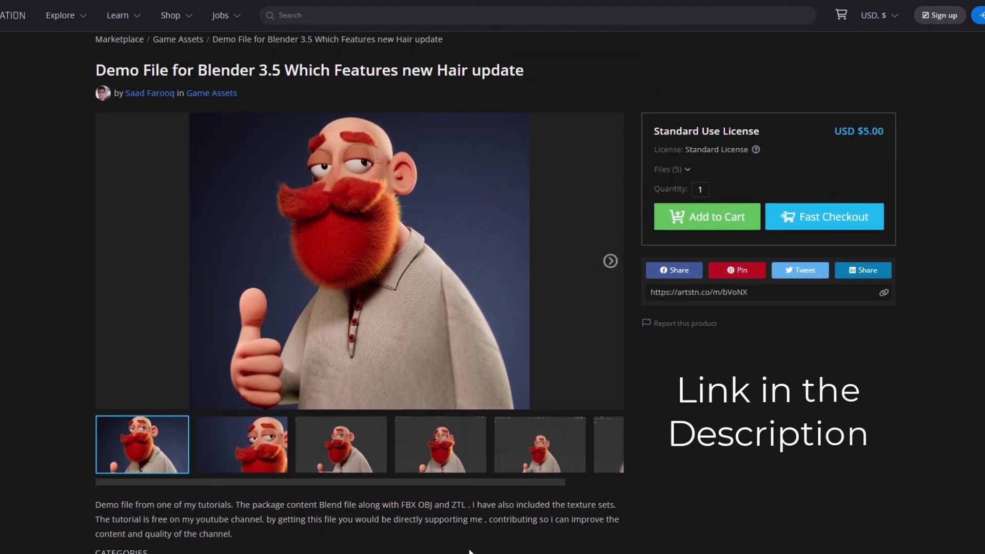
click(254, 467)
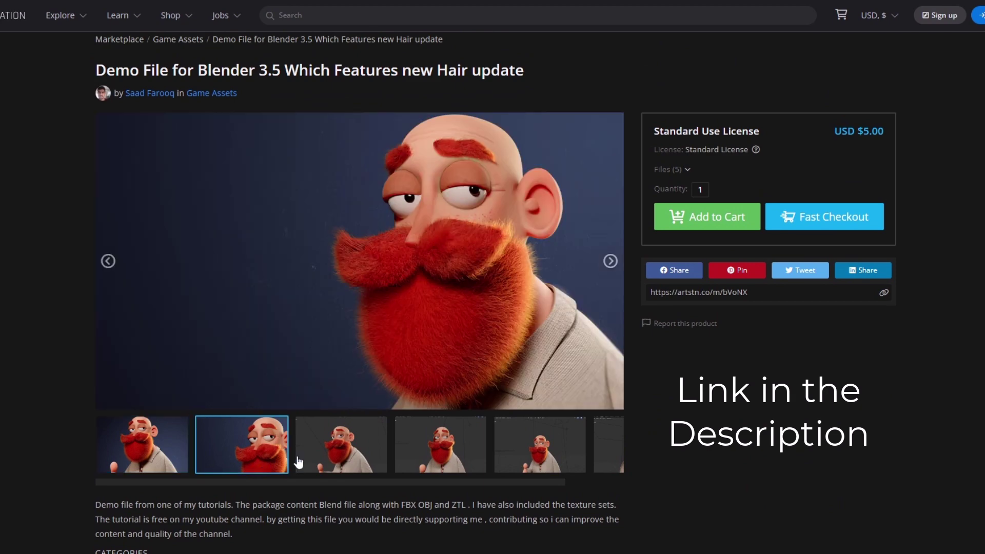
click(334, 458)
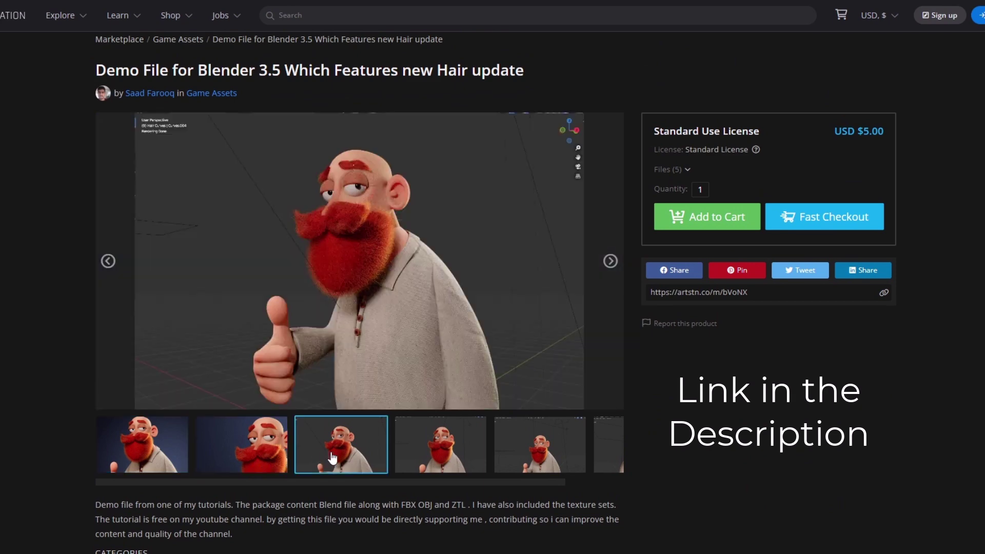
click(420, 464)
click(522, 469)
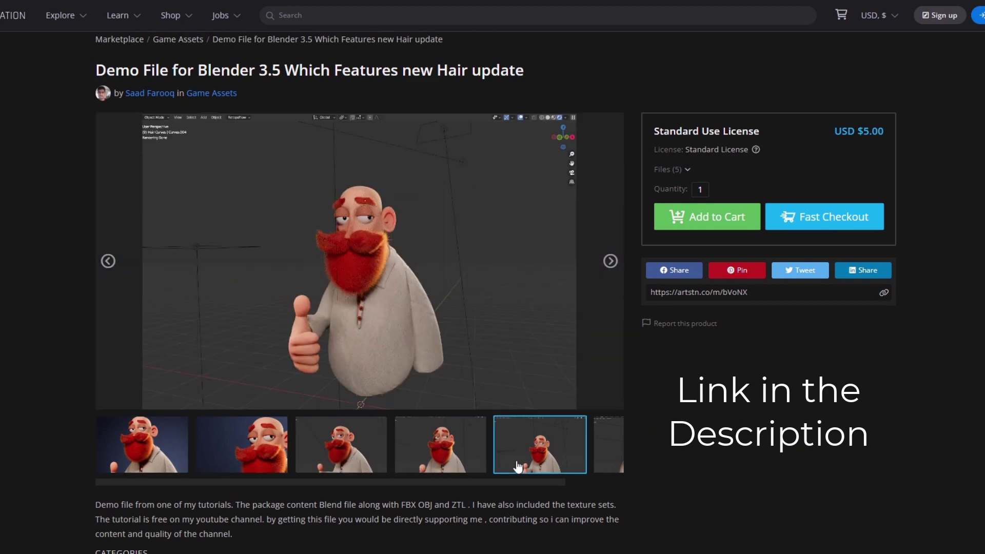
click(144, 473)
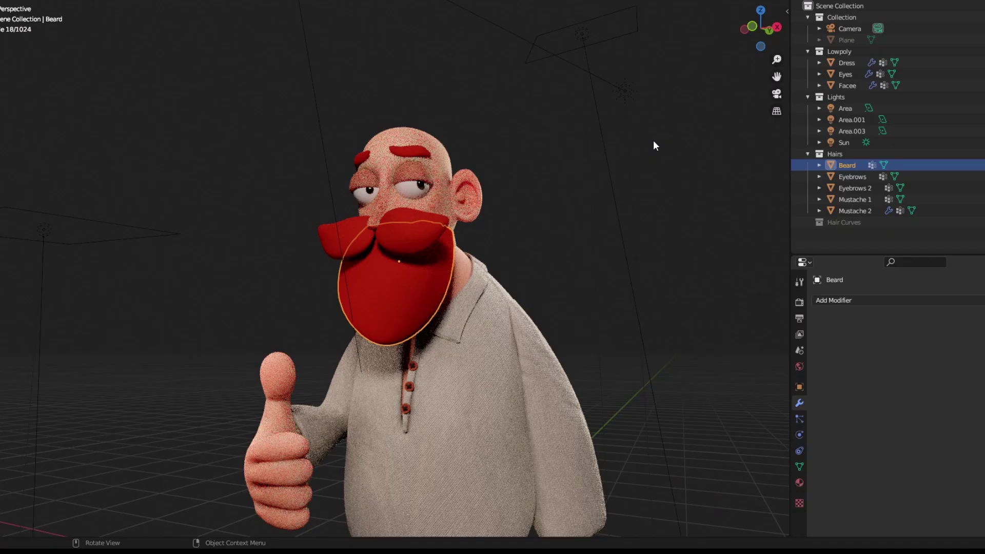
click(544, 230)
drag(777, 60, 777, 74)
drag(750, 32, 700, 122)
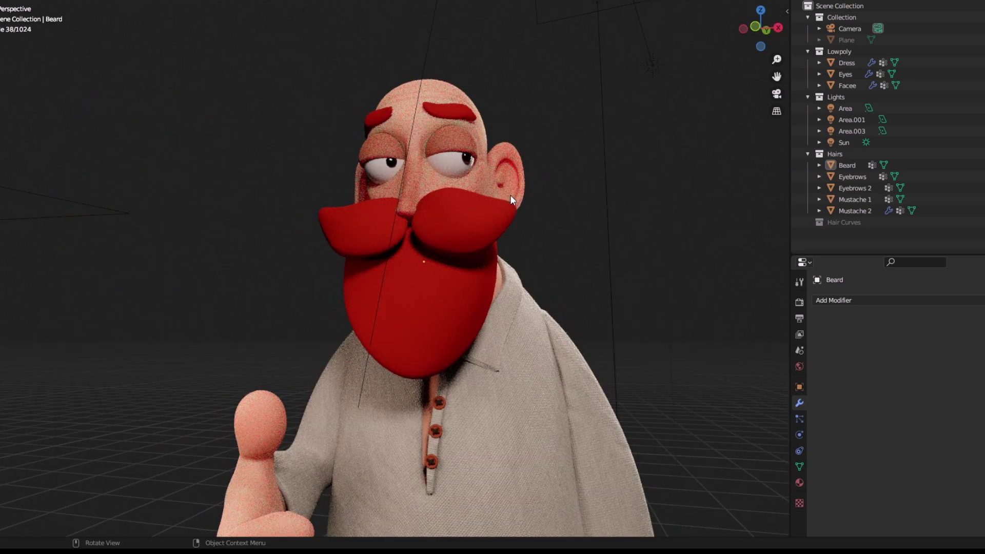
drag(761, 27, 758, 31)
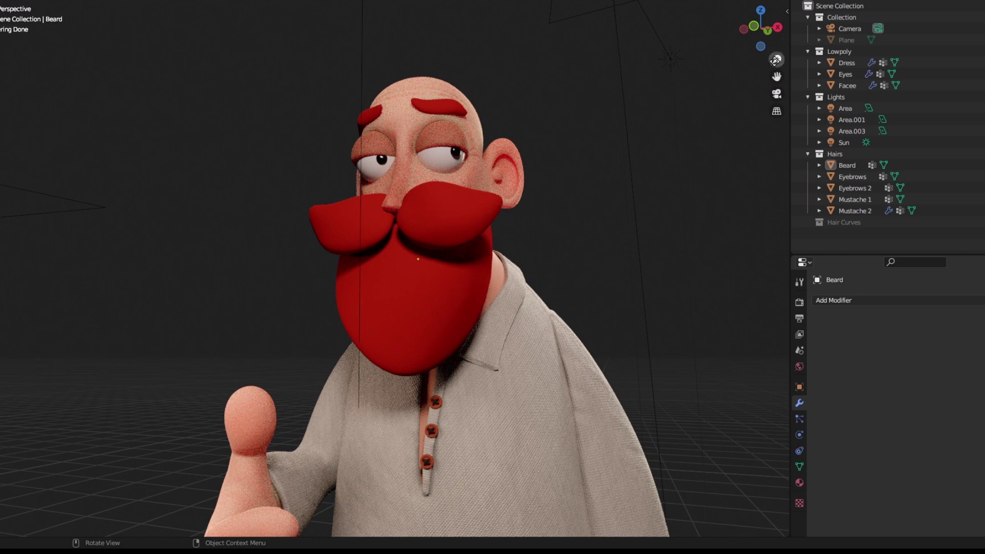
drag(777, 60, 694, 119)
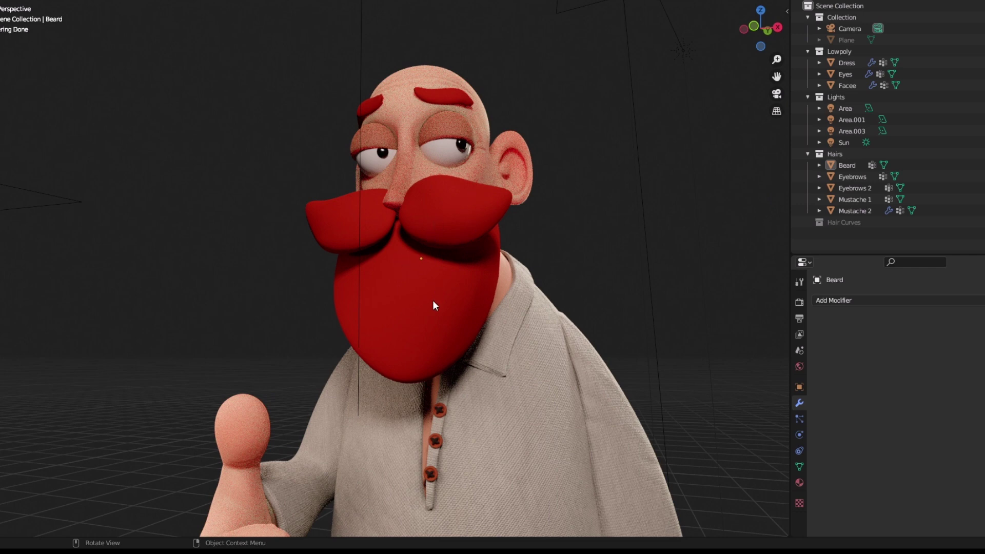
click(460, 326)
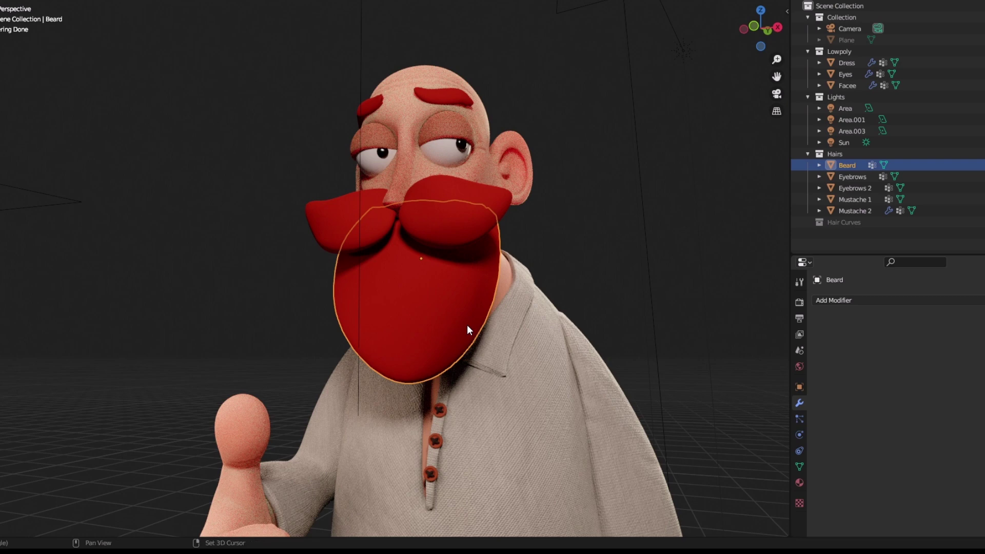
key(shift+a)
mouse_move(467, 327)
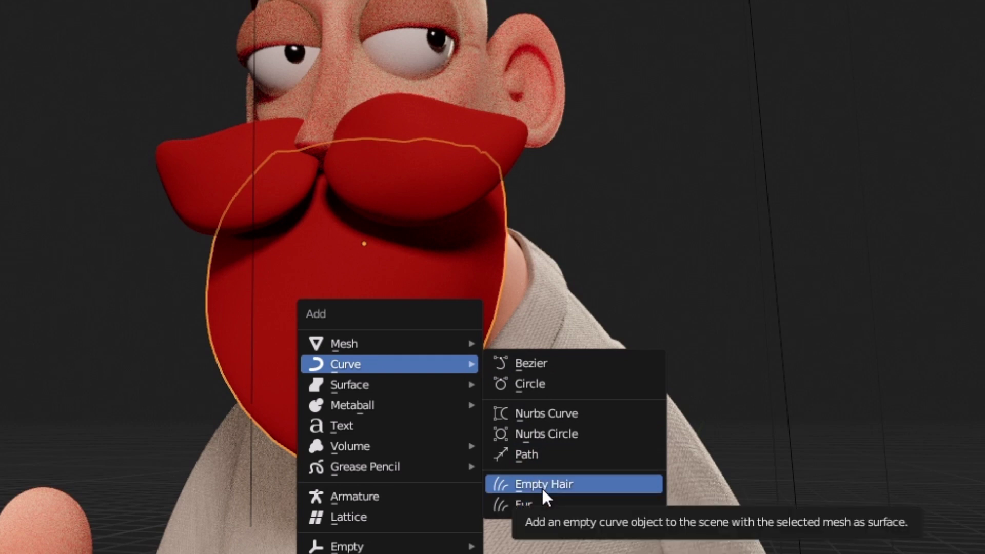
Add Fur curves grown on the Beard mesh and review its hair modifiers (density 3396.180)
click(538, 503)
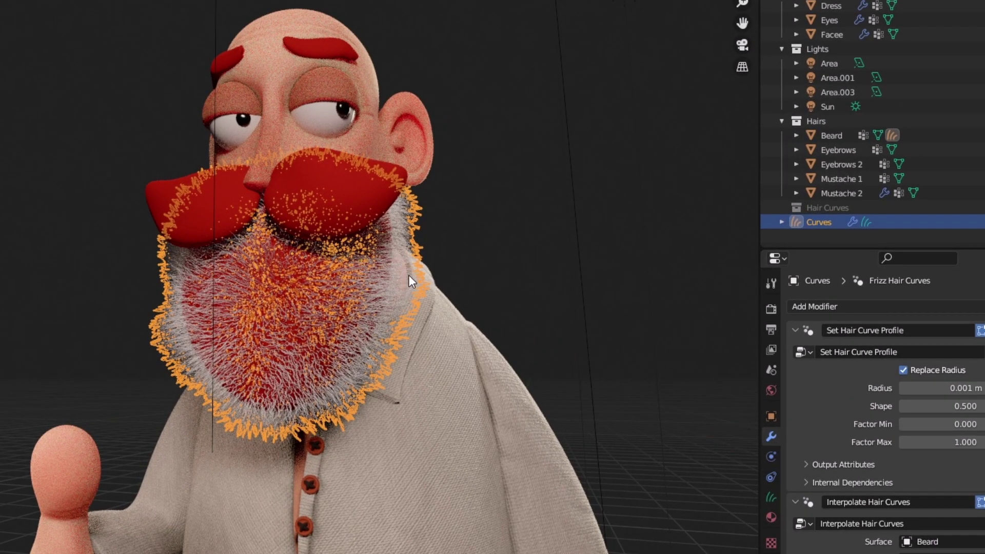
scroll(862, 359, down, 6)
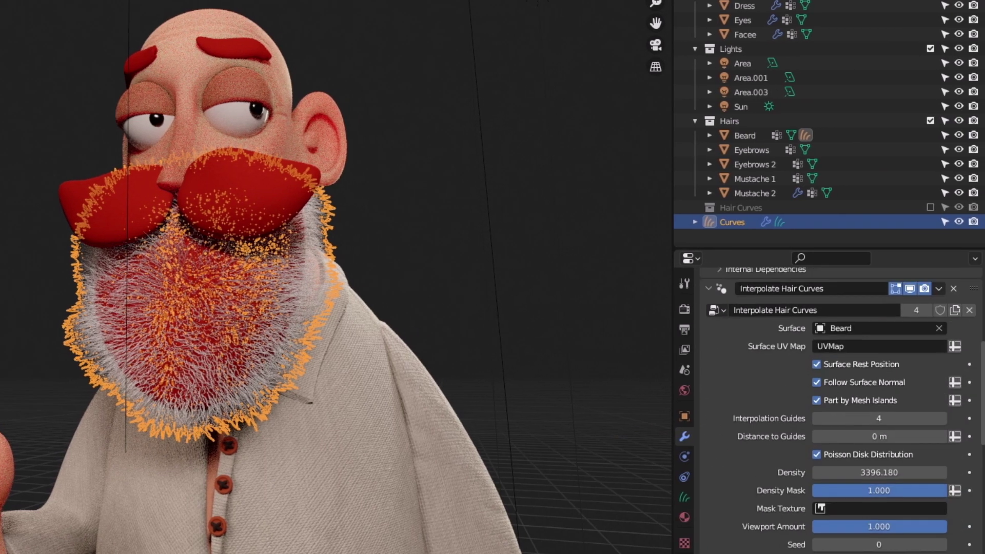
scroll(842, 411, down, 8)
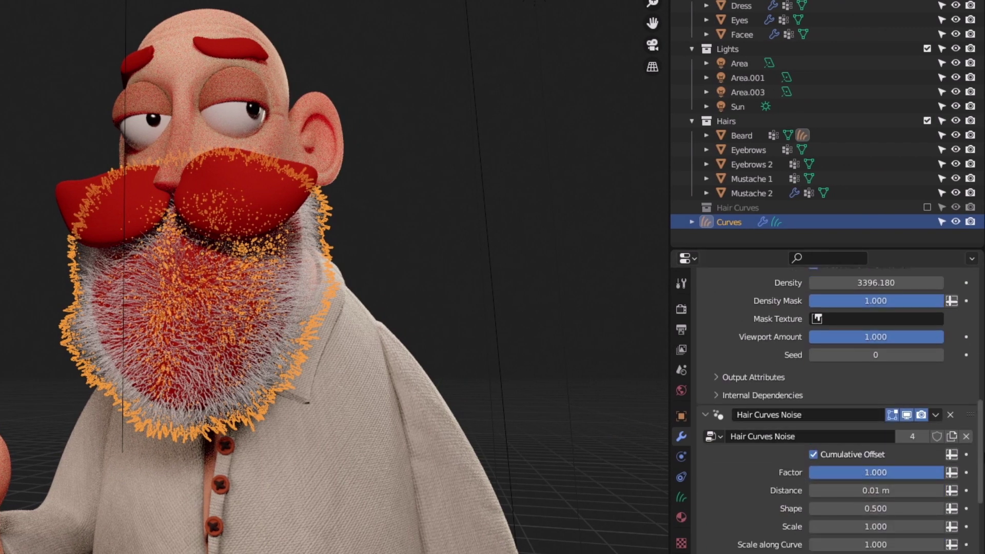
scroll(813, 490, down, 6)
scroll(839, 411, down, 1)
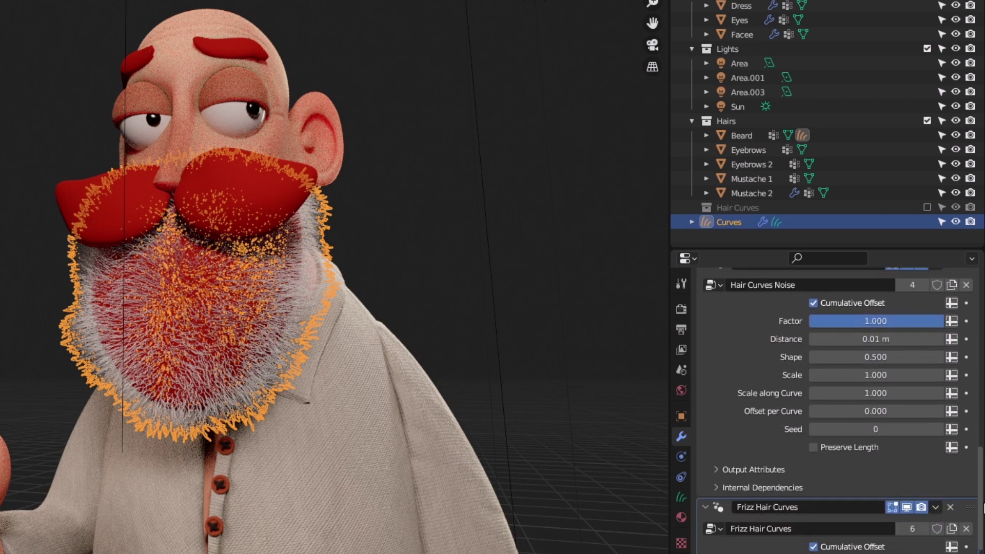
scroll(800, 410, up, 20)
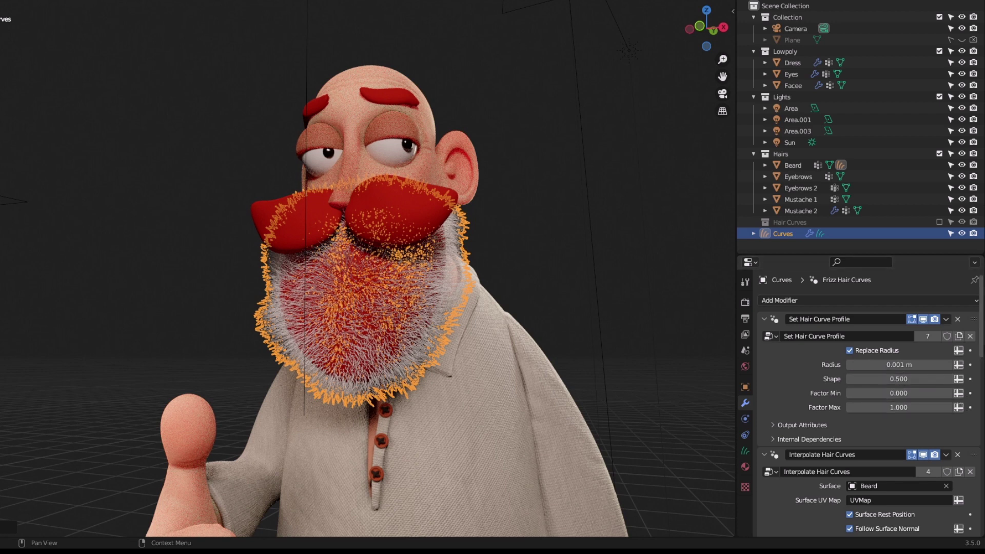
scroll(981, 370, down, 5)
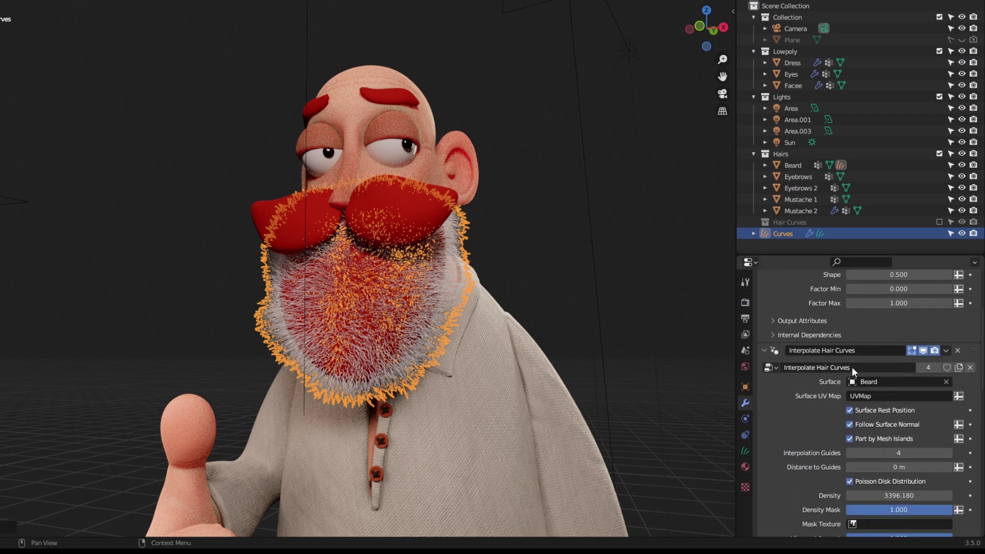
scroll(852, 367, down, 5)
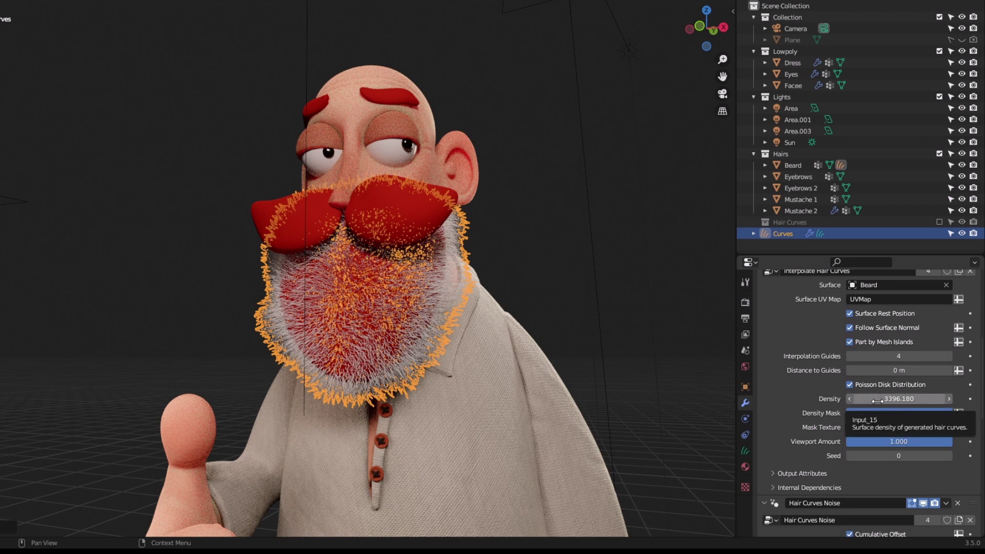
Set the fur's Interpolate Hair Curves density to 8000
click(876, 402)
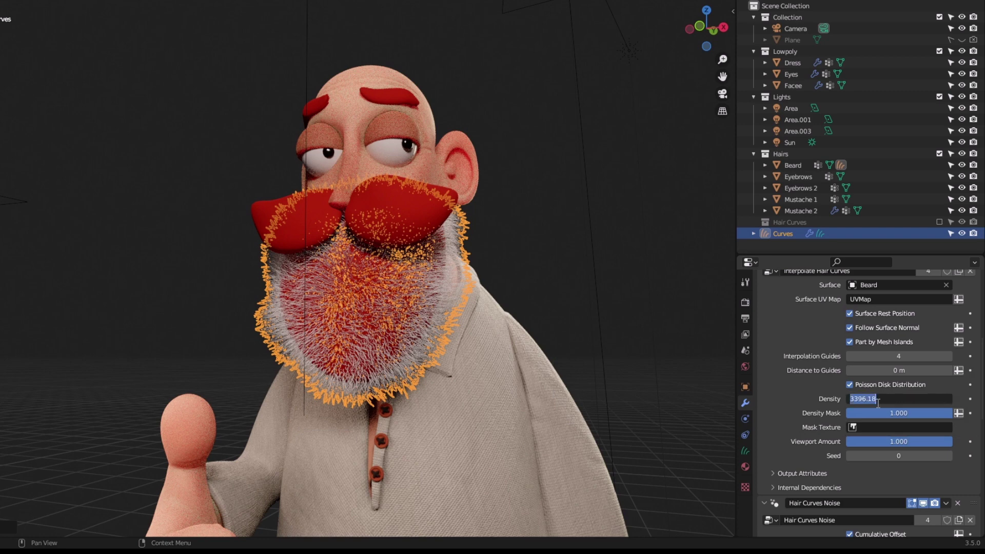
text(8000)
key(Return)
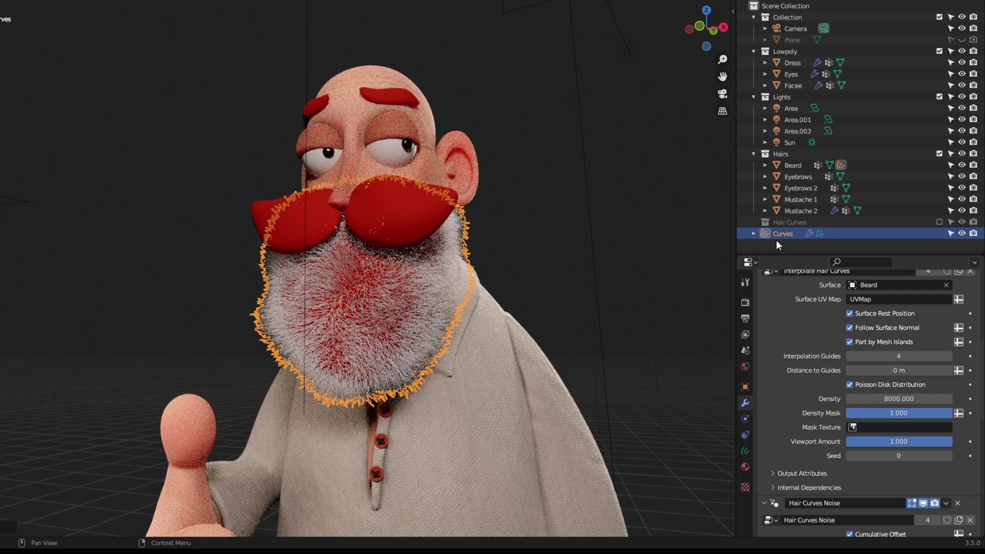
Comb the beard strands under the mustache downward in Sculpt Mode, then return to Object Mode
key(ctrl+Tab)
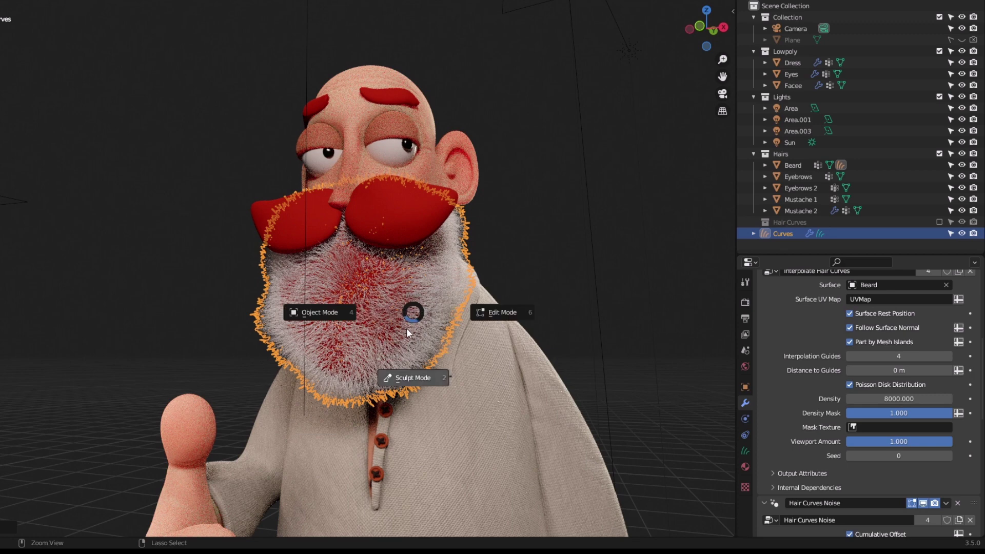
click(412, 383)
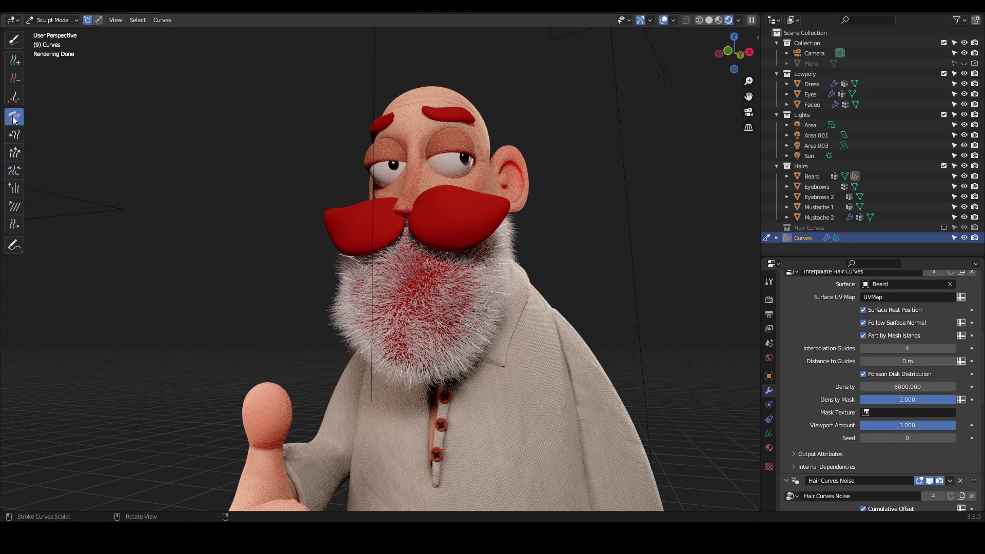
drag(339, 268, 346, 328)
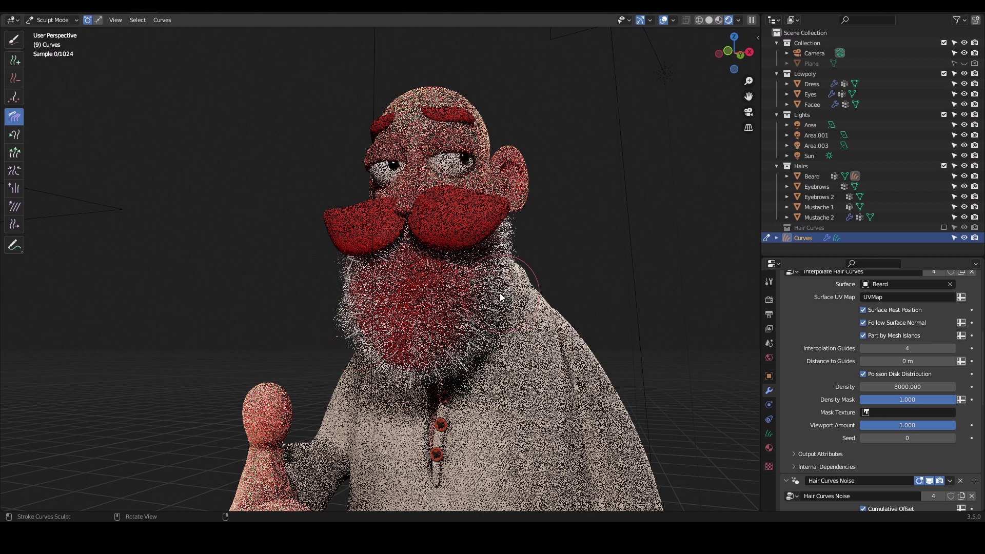
mouse_move(500, 298)
mouse_down()
mouse_move(356, 248)
mouse_move(348, 307)
mouse_up()
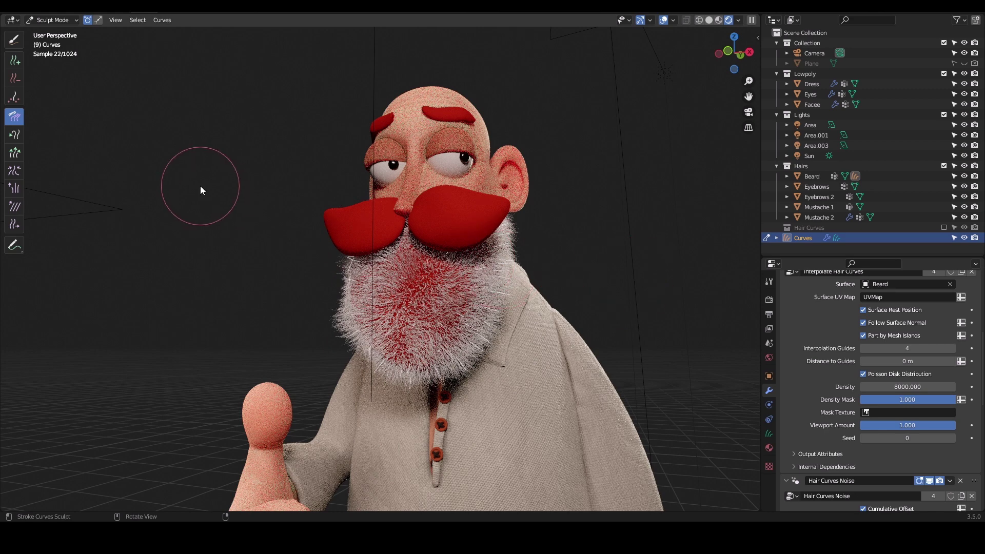
key(ctrl+Tab)
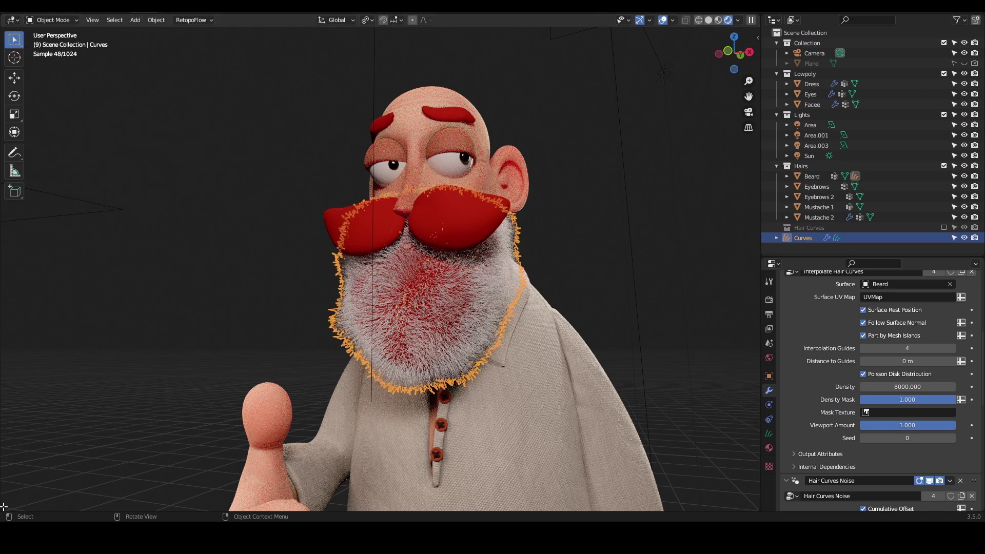
Split the 3D view and turn the new lower area into an Asset Browser
drag(5, 504, 7, 410)
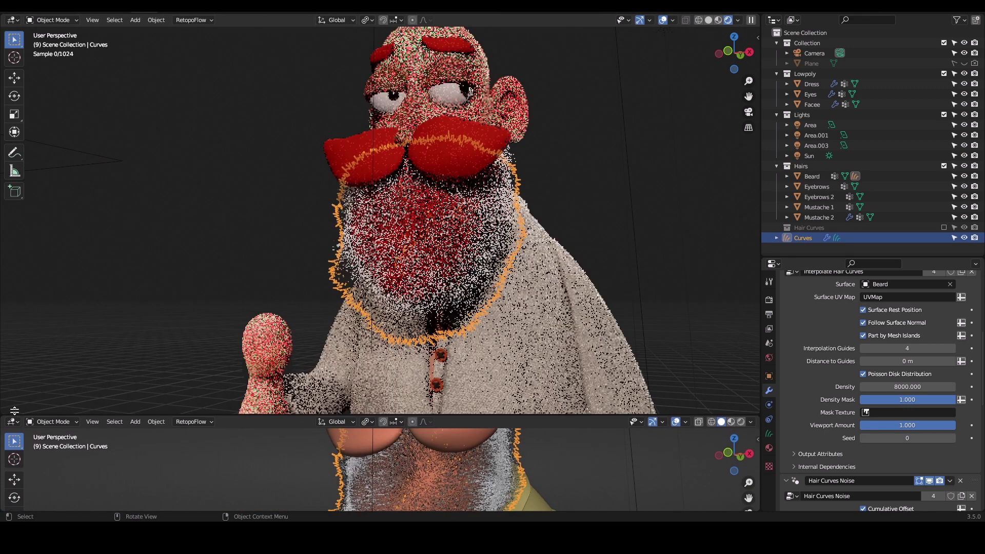
click(16, 416)
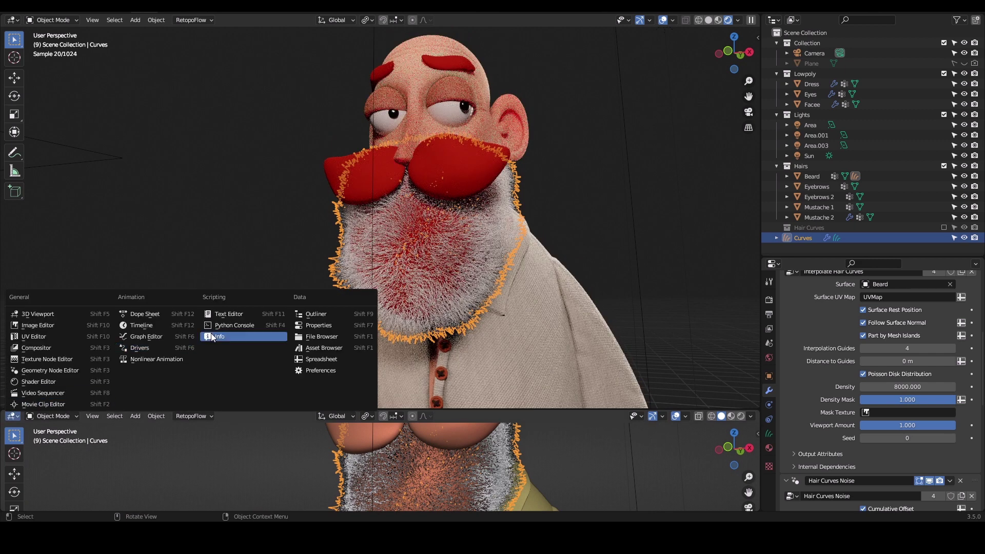
click(330, 349)
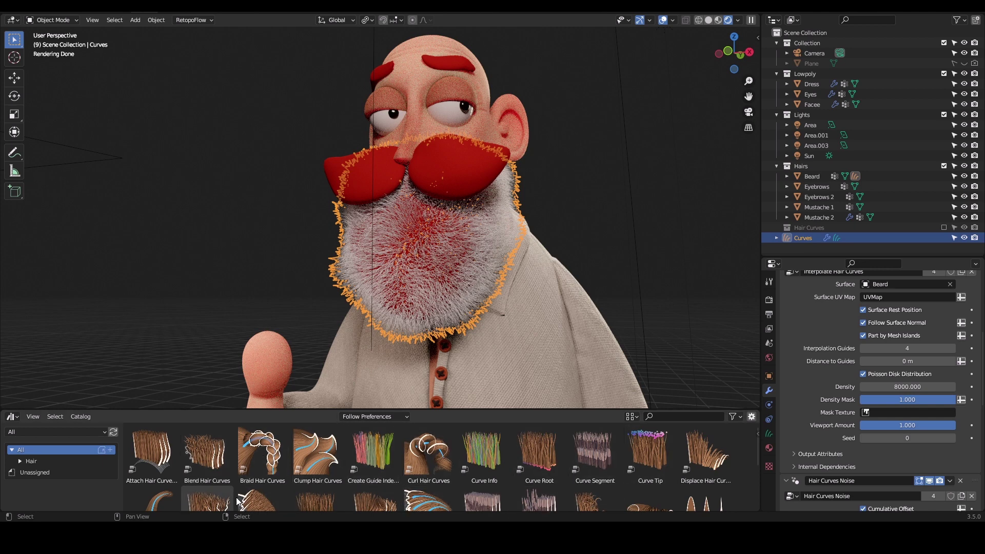
Browse the hair node group assets, previewing Curve Root
scroll(758, 455, down, 1)
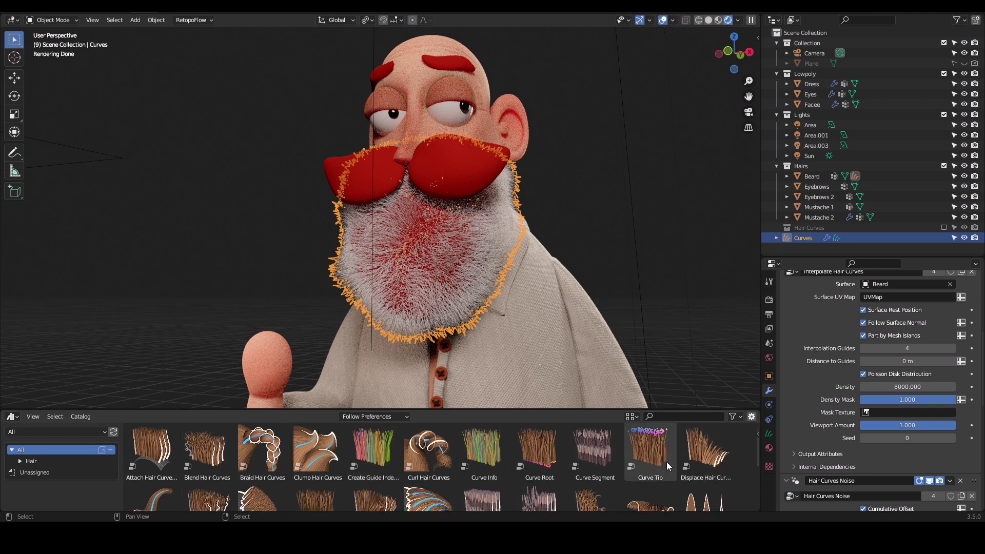
click(539, 452)
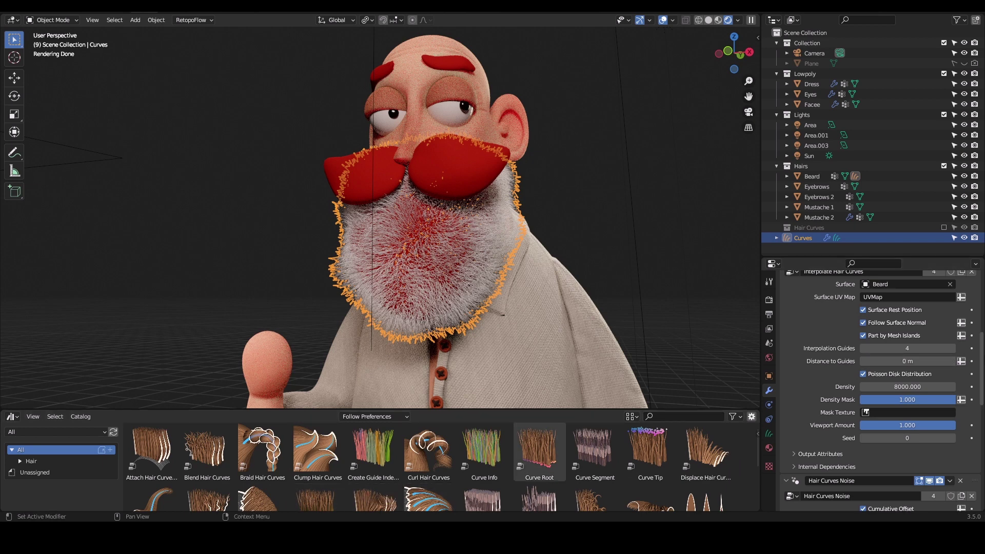
scroll(864, 345, up, 8)
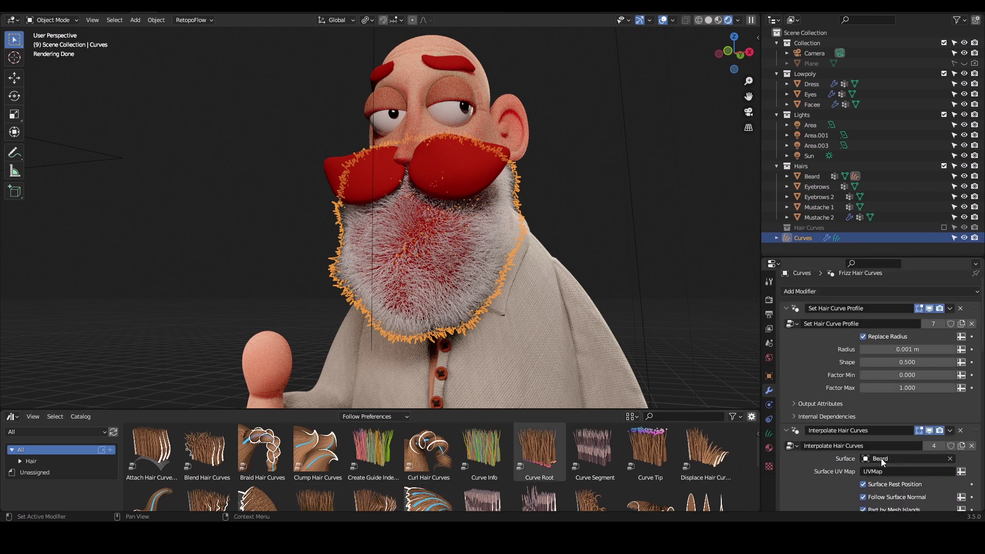
scroll(883, 462, down, 4)
scroll(820, 398, up, 3)
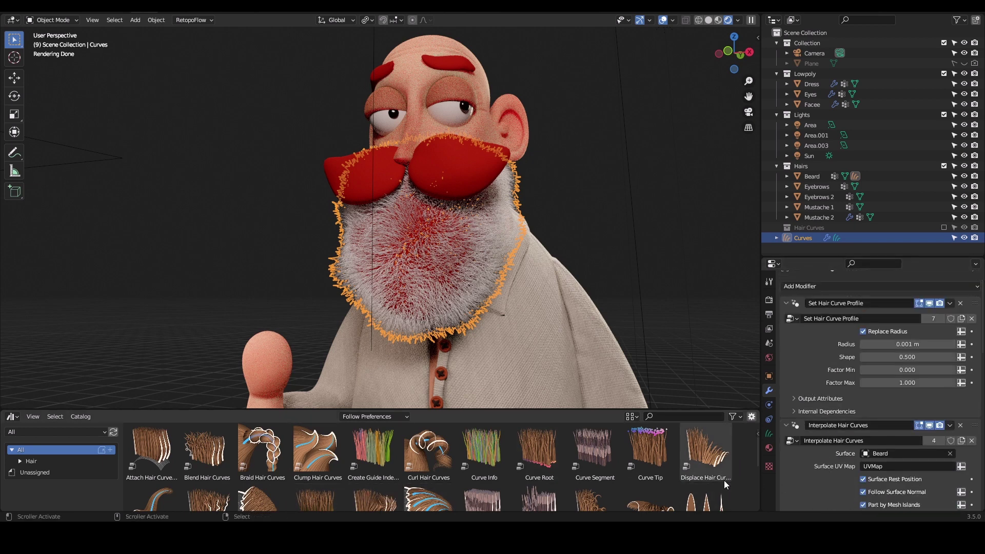
scroll(756, 444, down, 1)
scroll(758, 455, up, 1)
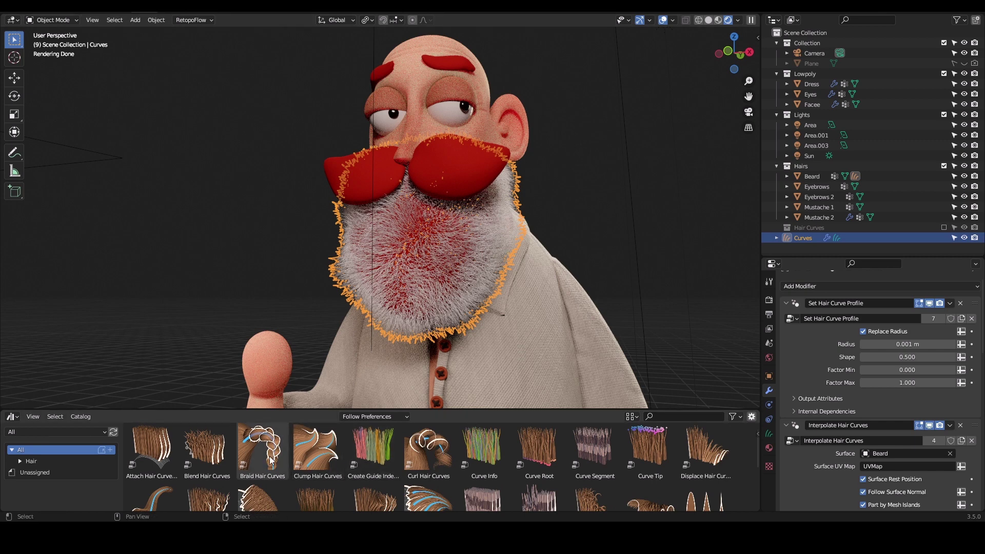
Drop the Braid Hair Curves asset onto the beard fur and deselect it
drag(267, 460, 479, 278)
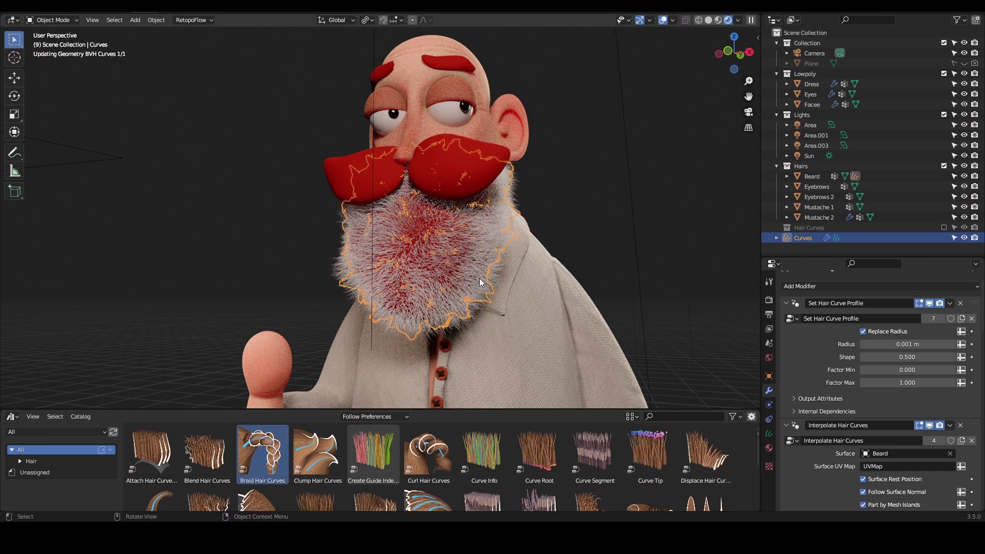
click(598, 193)
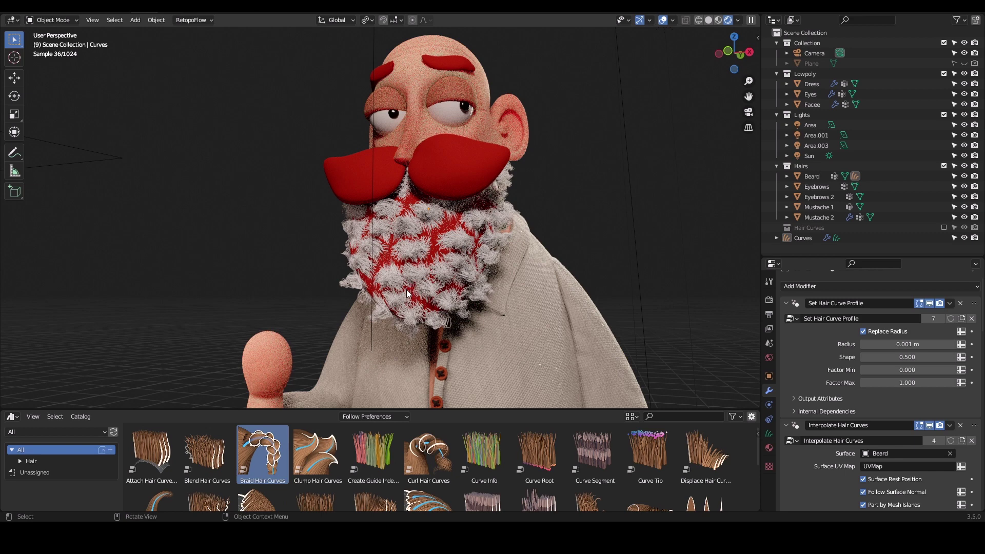
Give the beard fur the red hairs 3 material in place of Fur Material.001
click(769, 447)
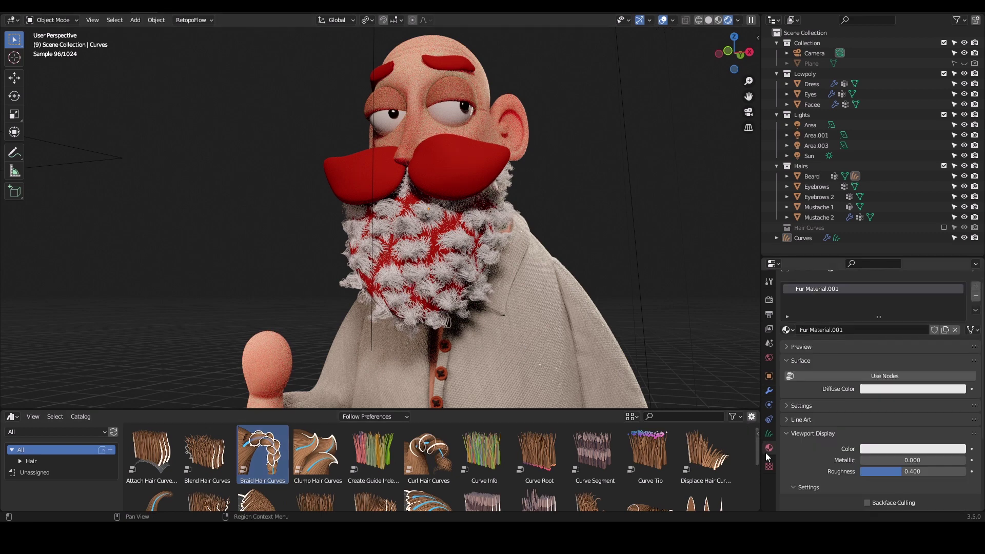
click(790, 331)
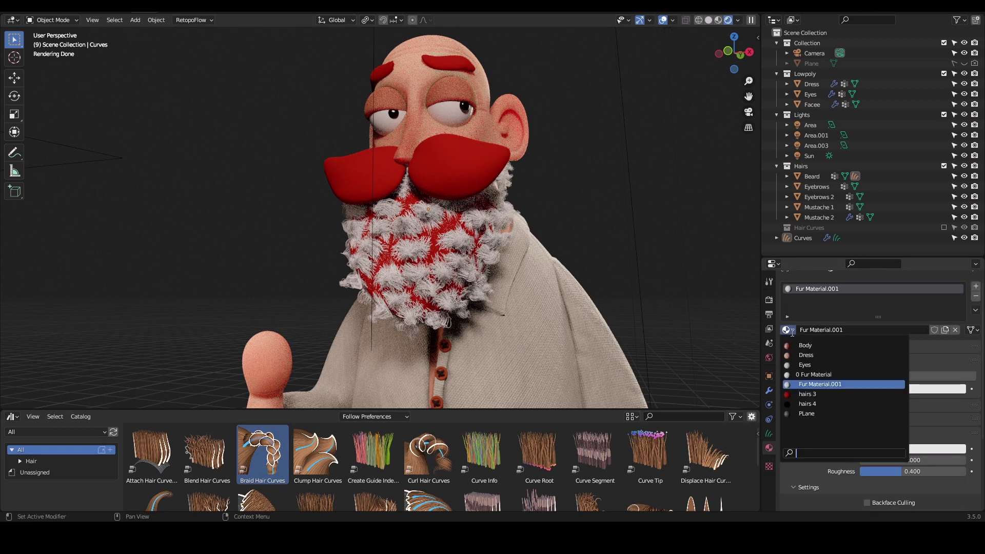
click(799, 394)
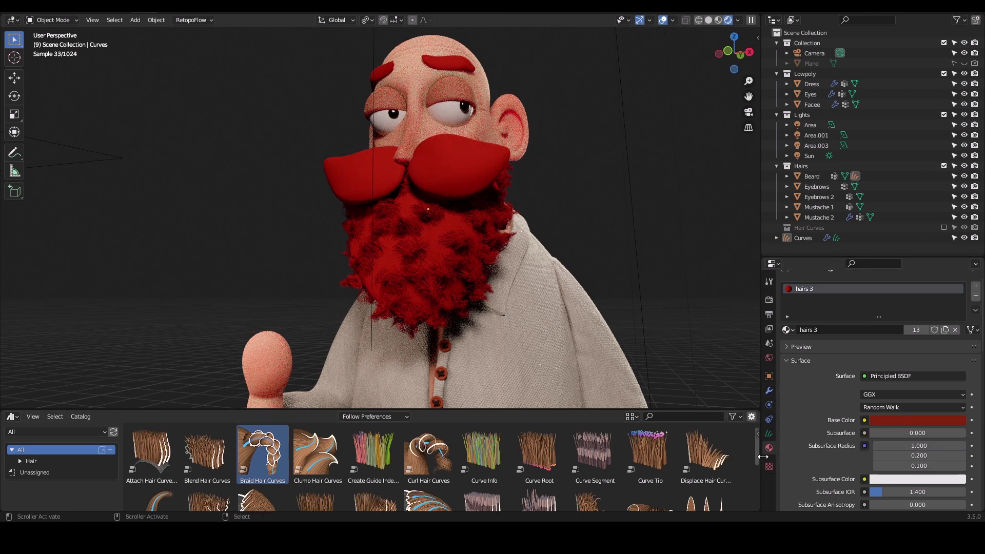
click(769, 391)
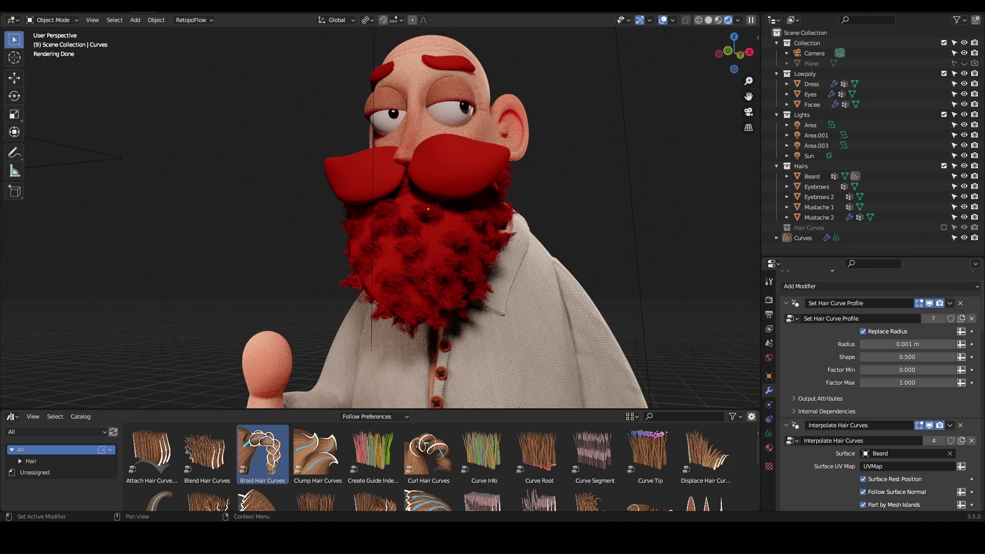
scroll(872, 390, down, 15)
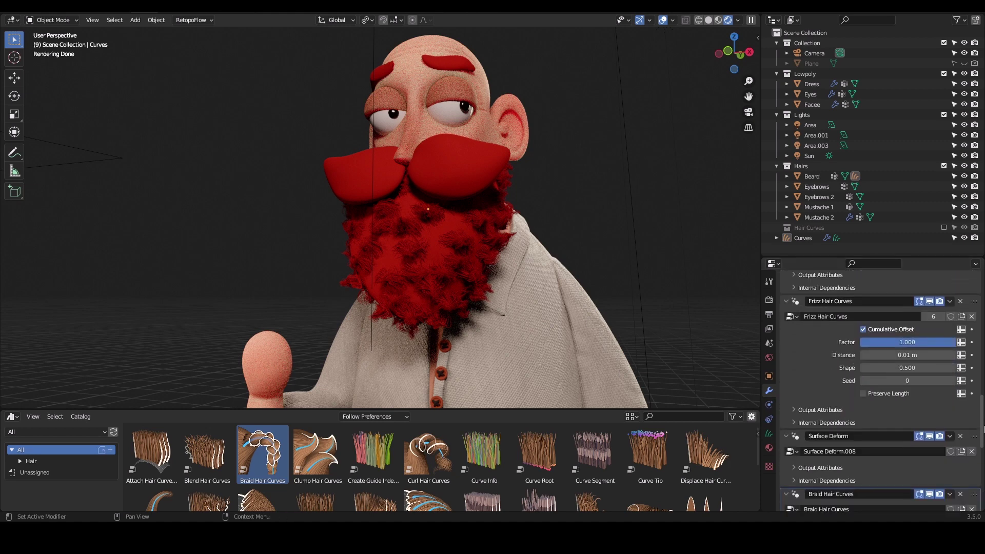
Unlink the Braid Hair Curves node group and zoom in on the character's face
scroll(841, 375, down, 8)
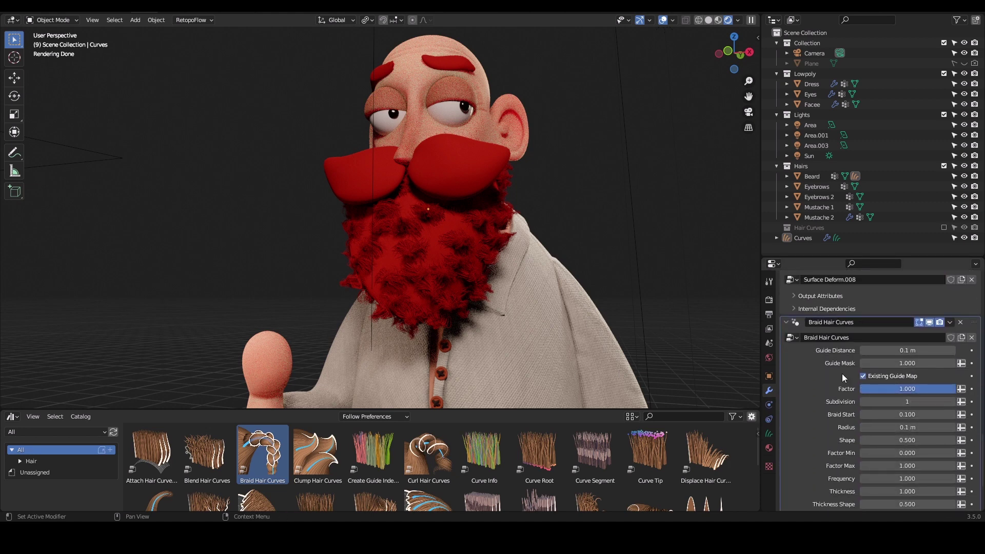
click(972, 338)
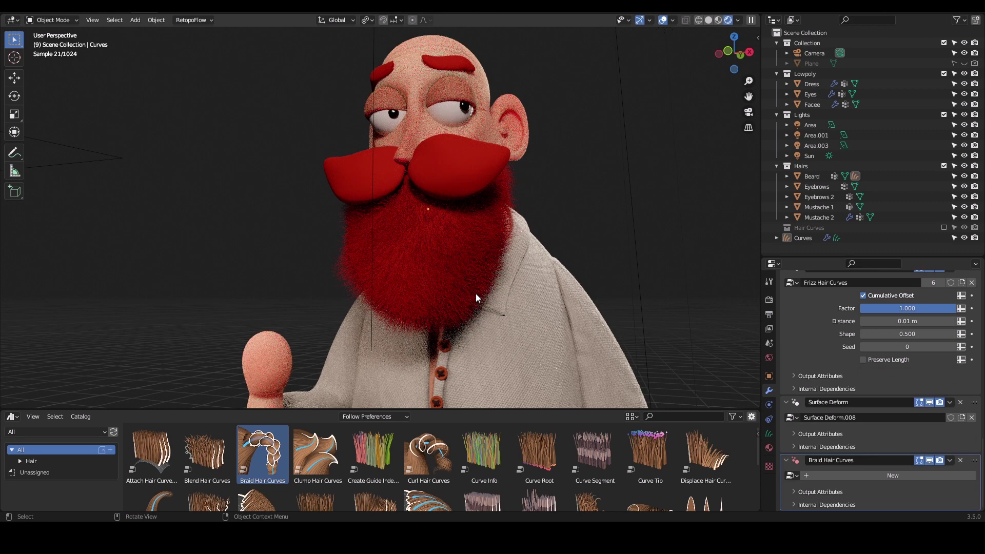
drag(748, 81, 748, 113)
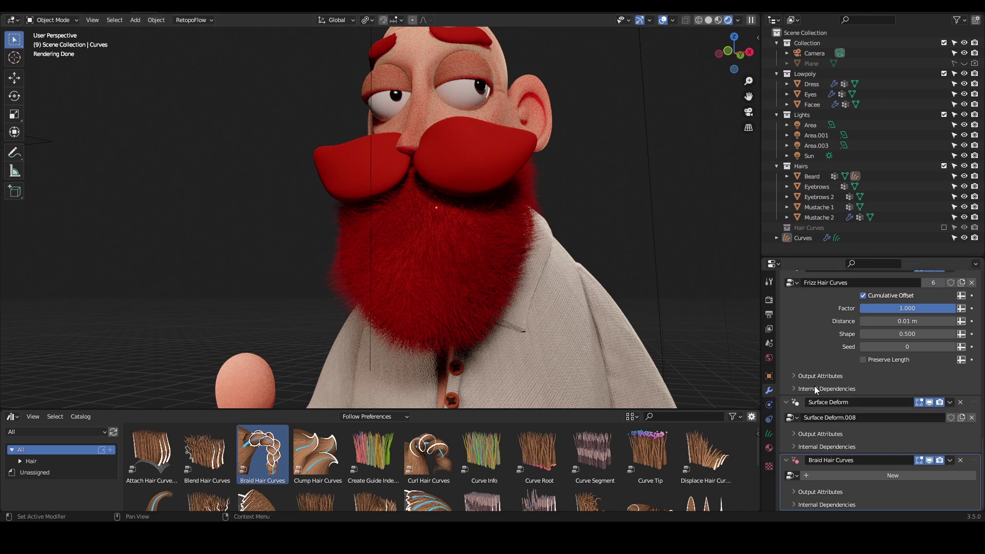
scroll(872, 381, up, 8)
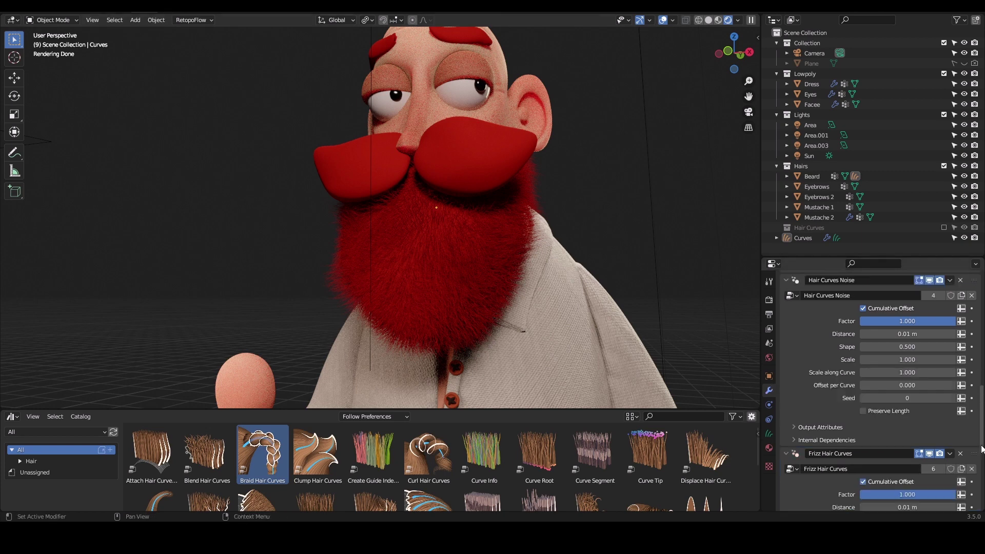
scroll(982, 450, down, 9)
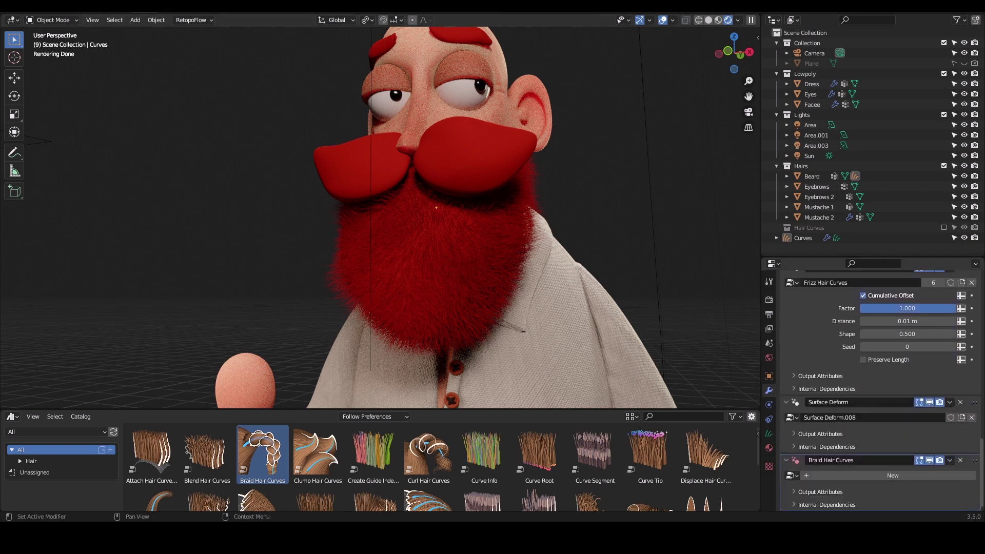
key(ctrl+z)
scroll(812, 415, up, 5)
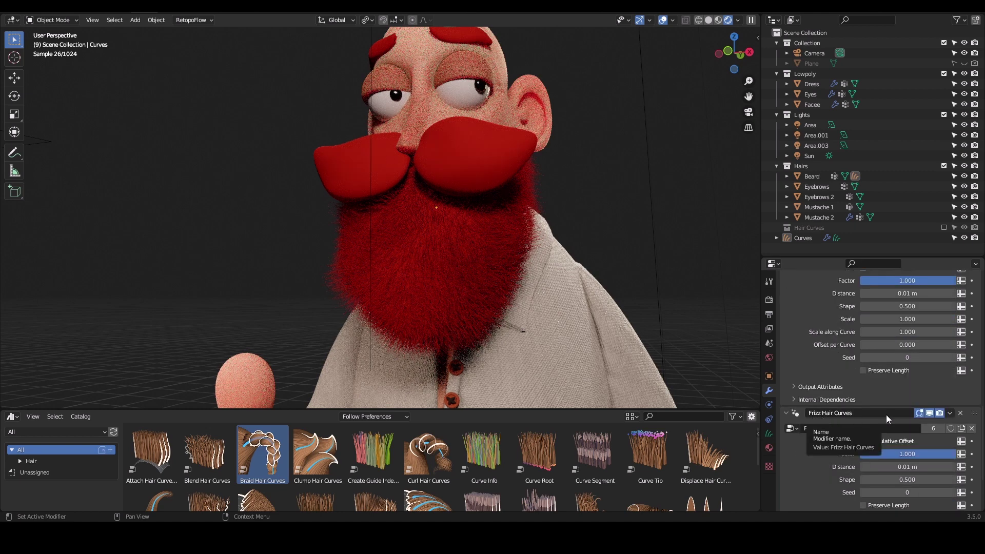
Toggle the Frizz Hair Curves effect off and on, and test Factor before restoring 1.000
click(929, 413)
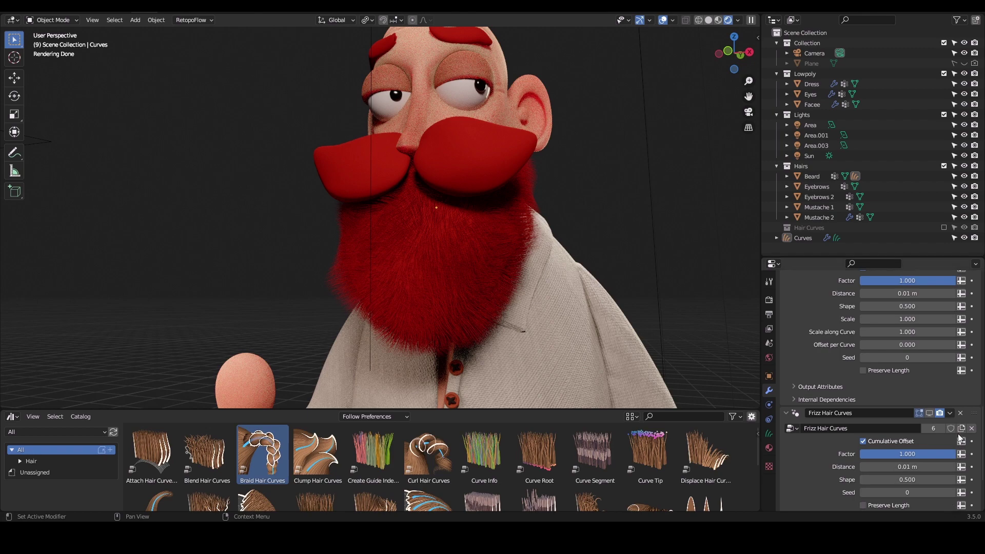
click(929, 414)
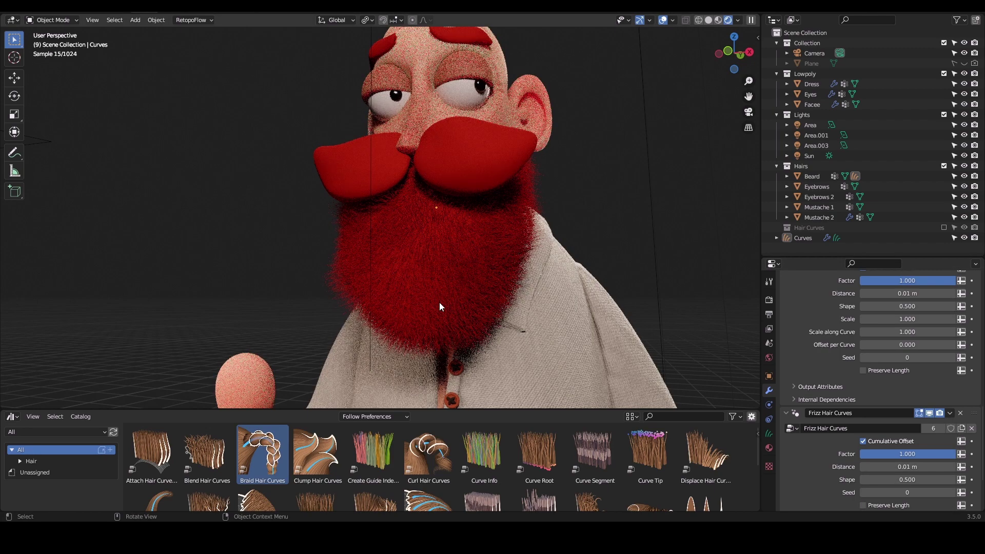
scroll(975, 385, down, 2)
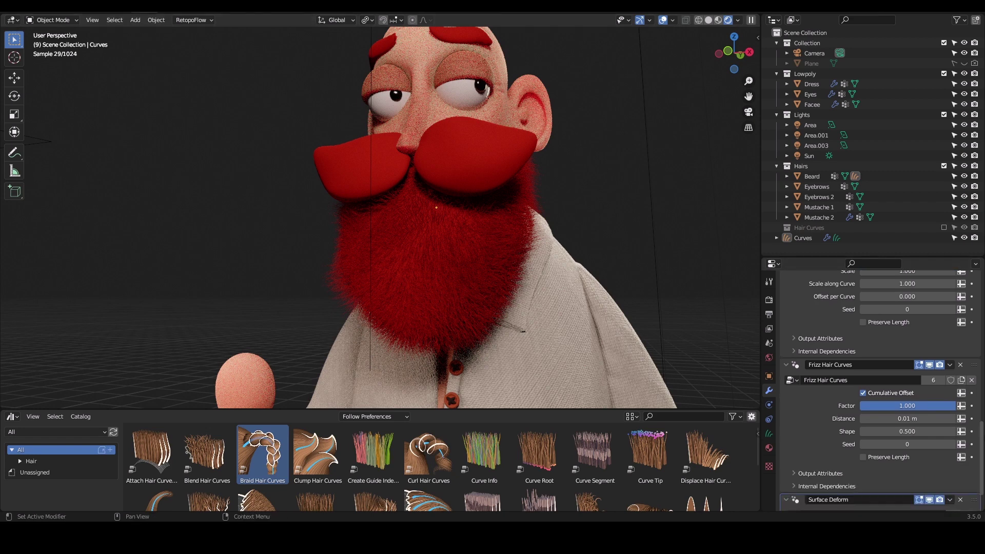
drag(913, 409, 808, 409)
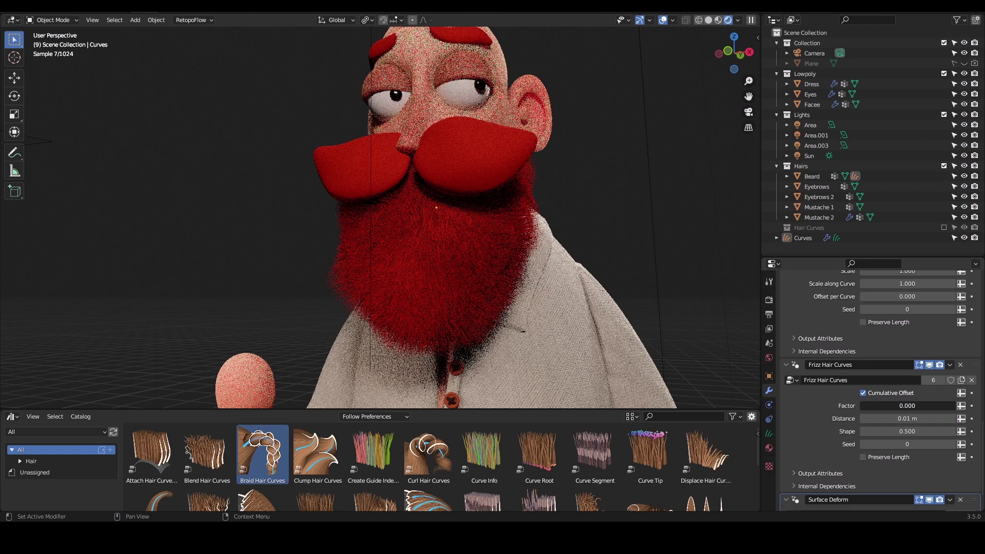
drag(809, 408, 957, 408)
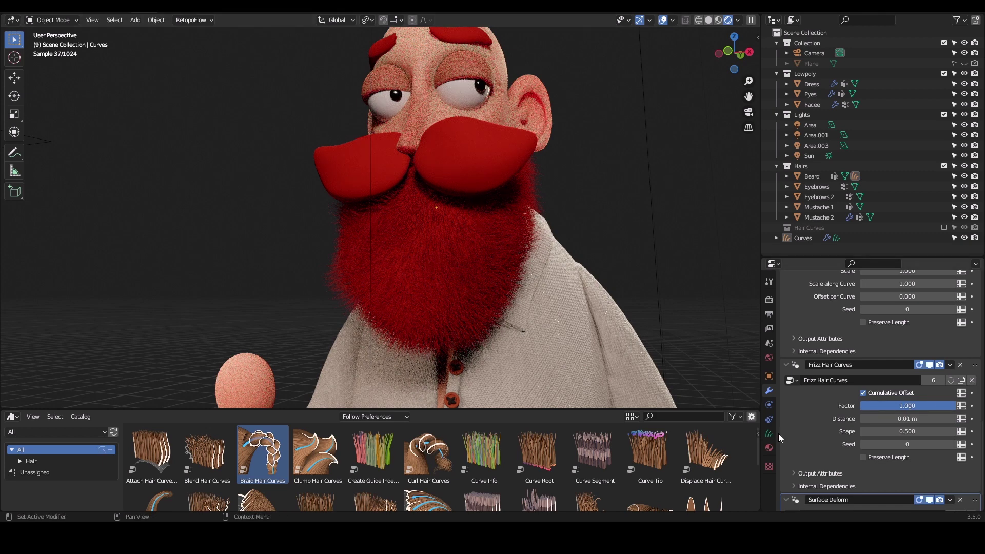
Set the frizz Seed to 1, test Preserve Length, and select the right mustache piece
click(955, 445)
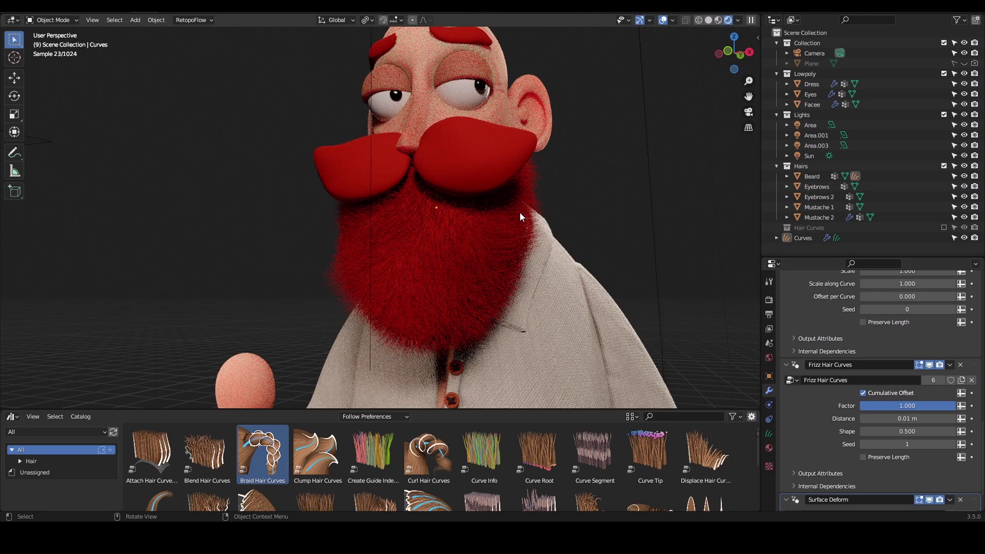
click(863, 456)
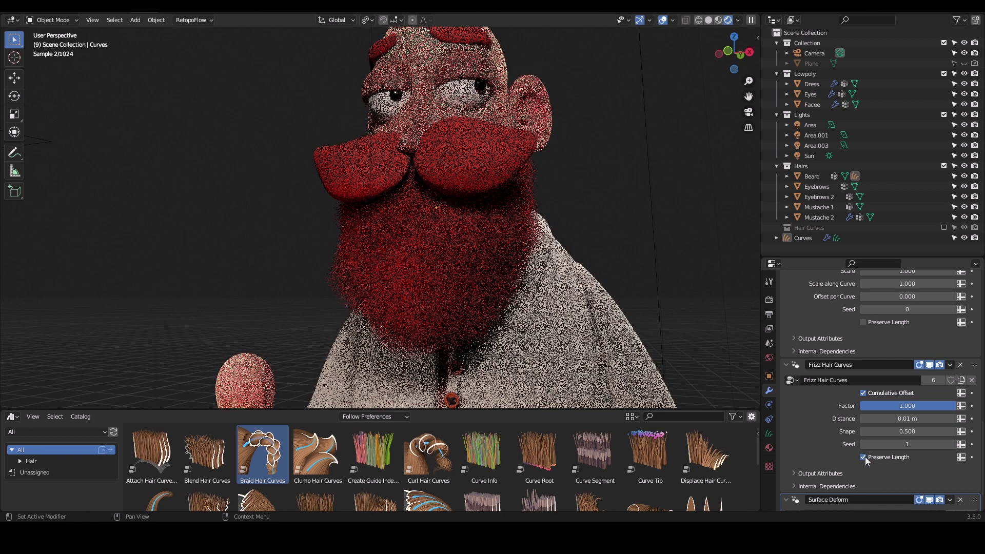
click(863, 457)
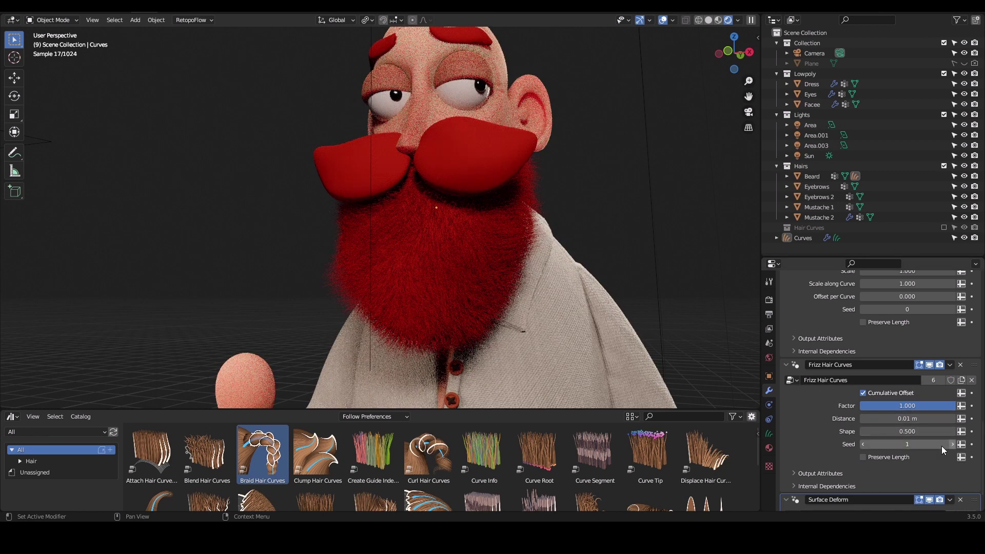
click(461, 166)
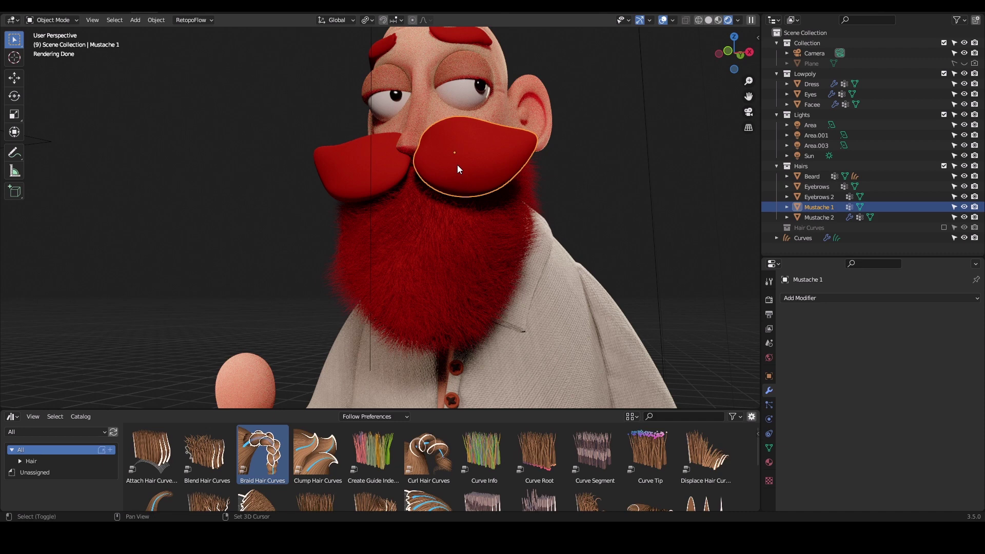
Grow Fur curves on the Mustache 1 piece and show its Fur Material.002 settings
key(shift+a)
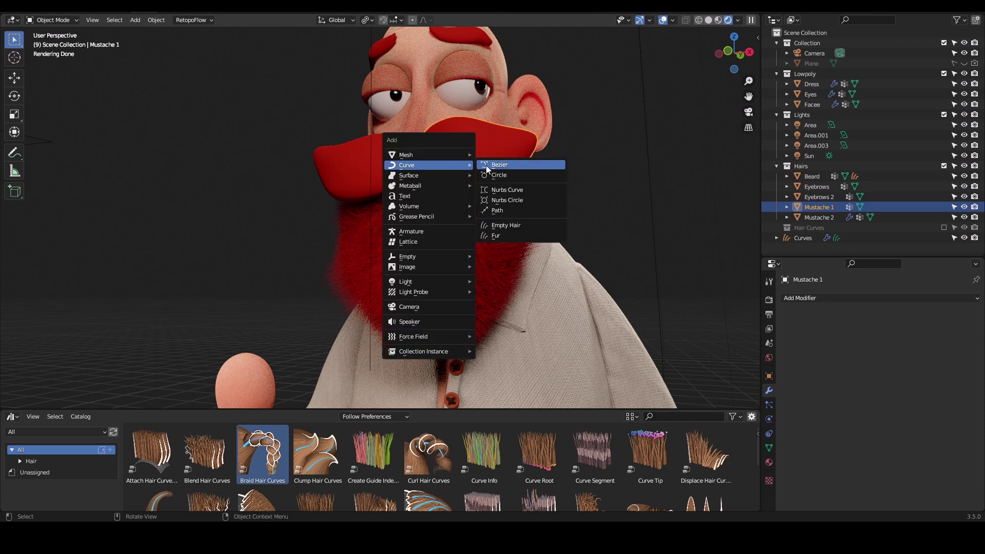
click(508, 236)
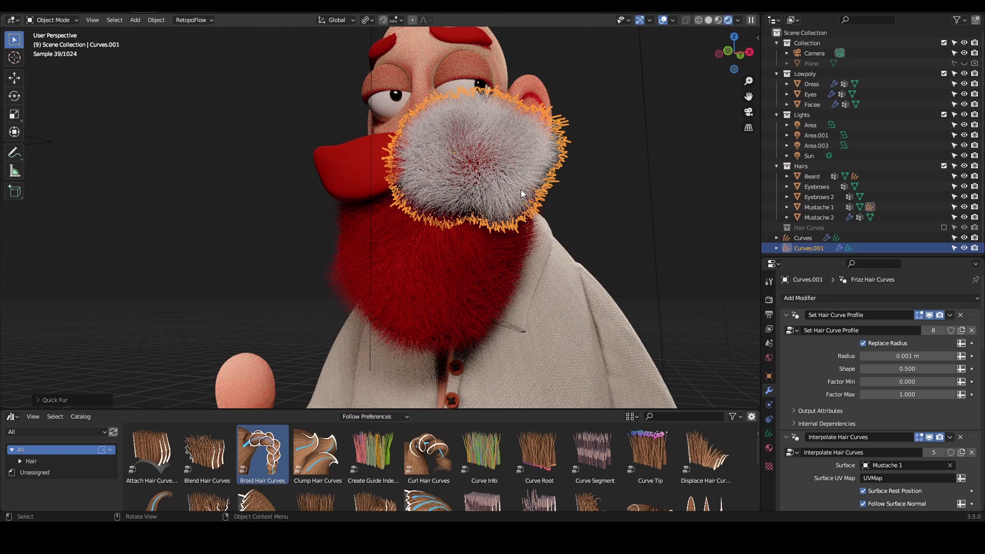
click(768, 448)
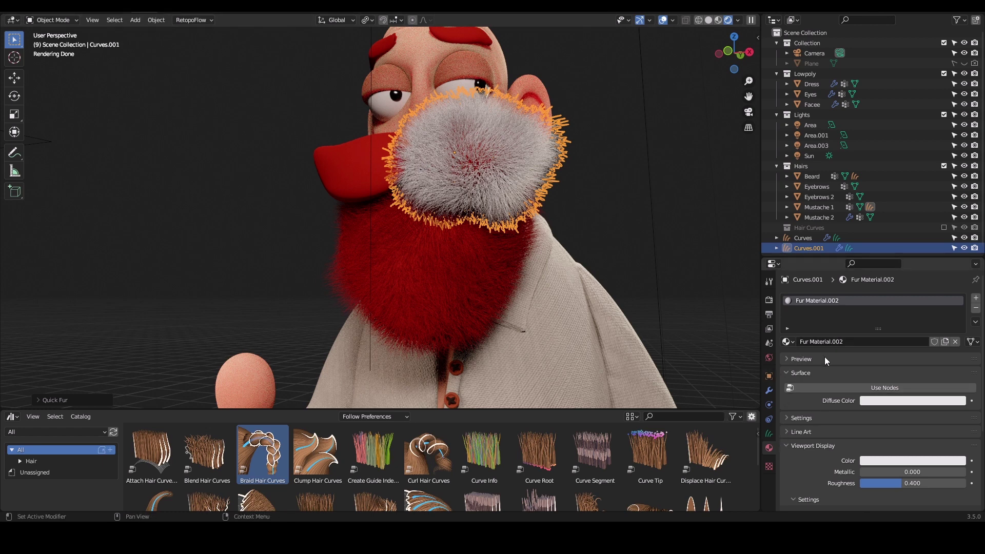
Give the mustache fur Curves.001 the red hairs 3 material and check its modifiers
click(787, 342)
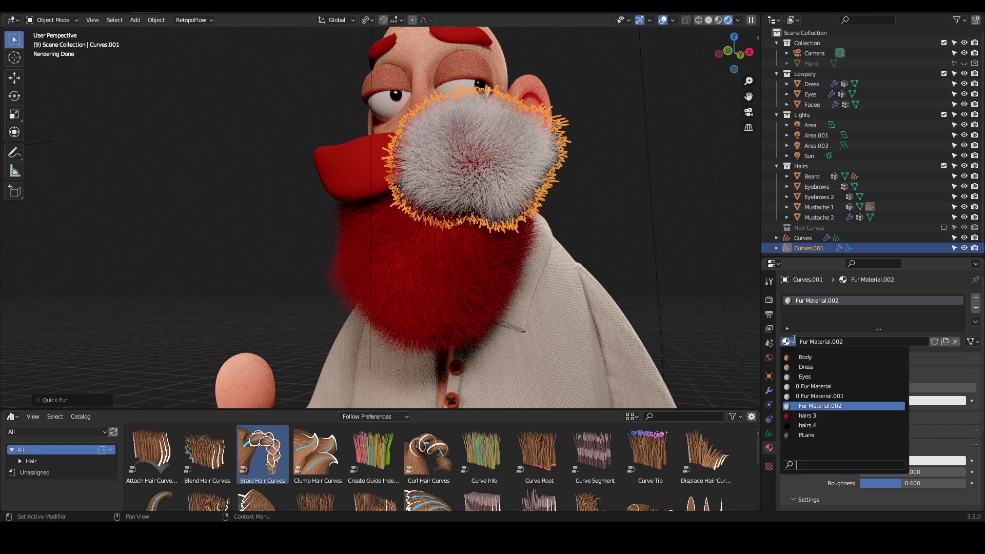
click(808, 415)
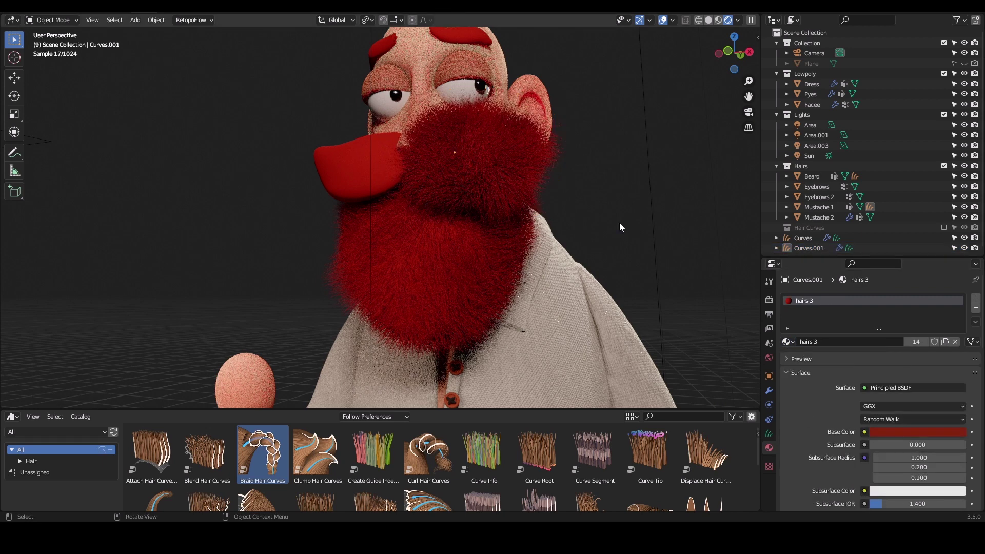
click(809, 247)
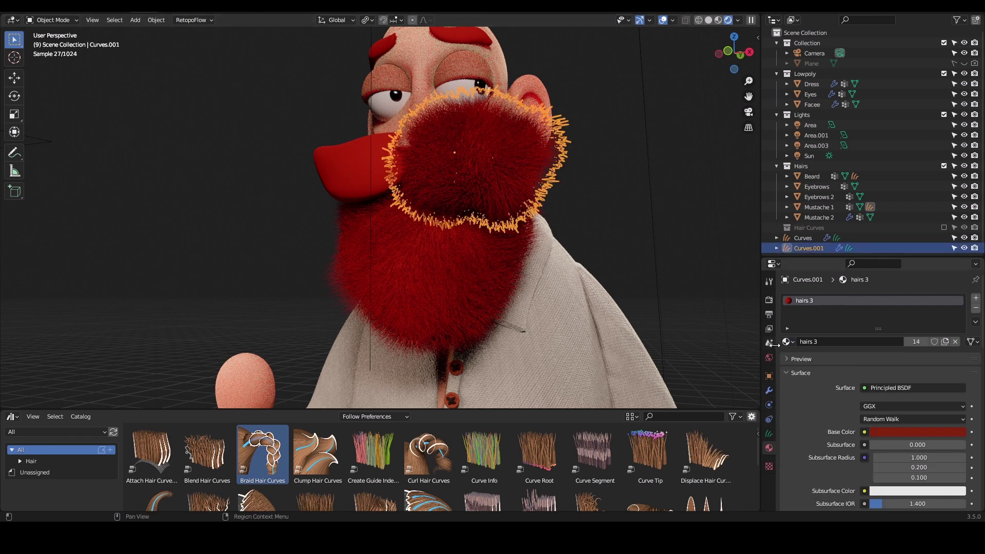
click(768, 390)
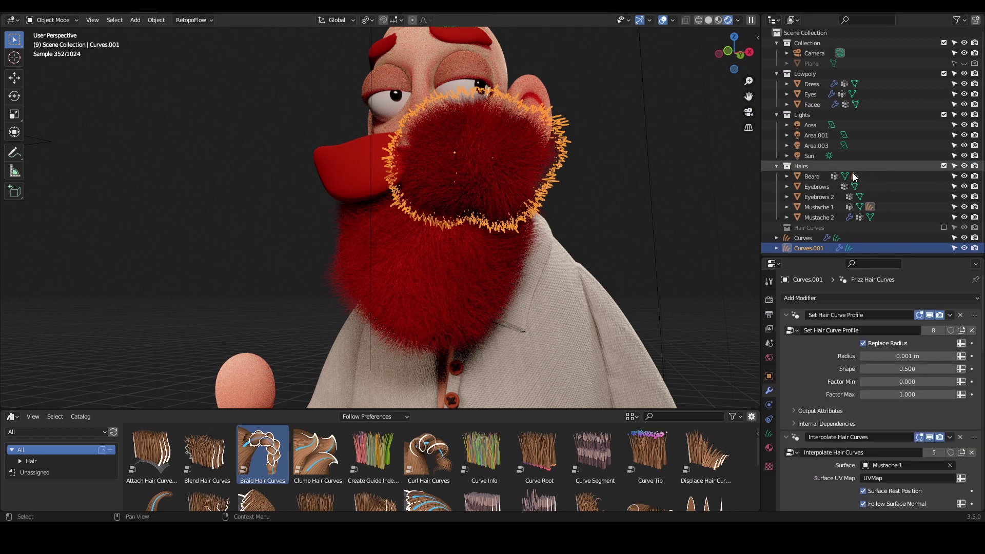
Click through Eyebrows 2 and Mustache 2 in the Outliner, ending with Mustache 1 selected
click(815, 193)
click(481, 180)
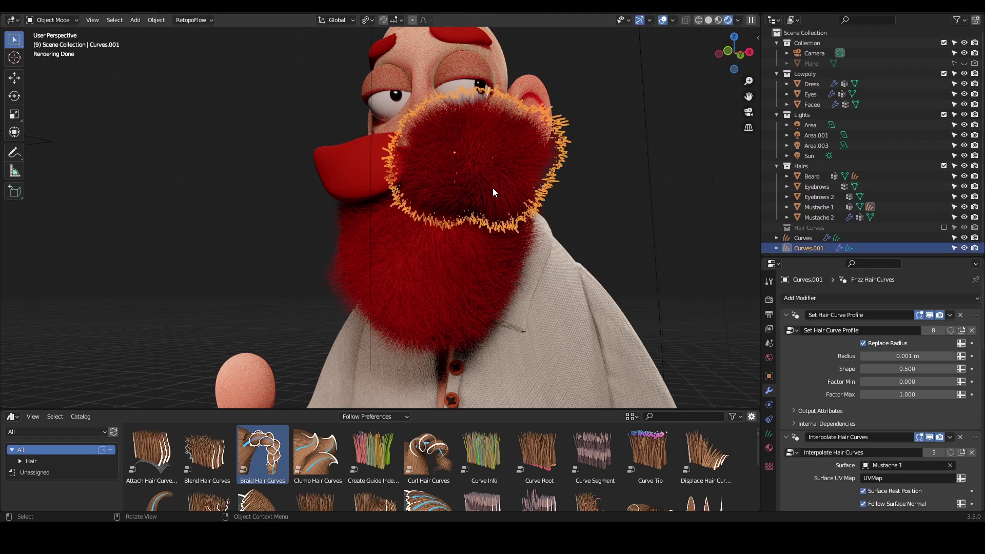
click(823, 199)
click(821, 216)
click(819, 207)
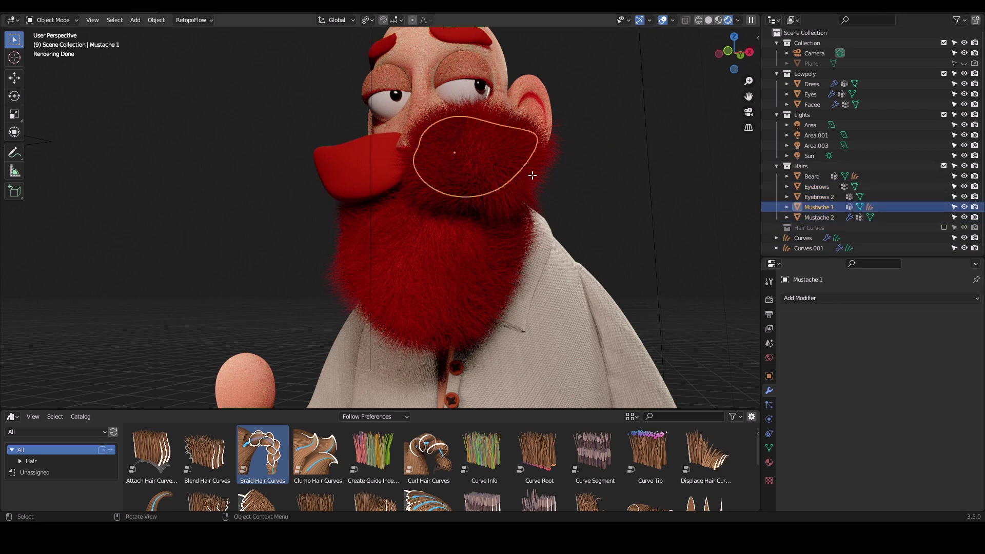
Scale the whole Mustache 1 mesh down to about 0.75 in Edit Mode
key(Tab)
key(s)
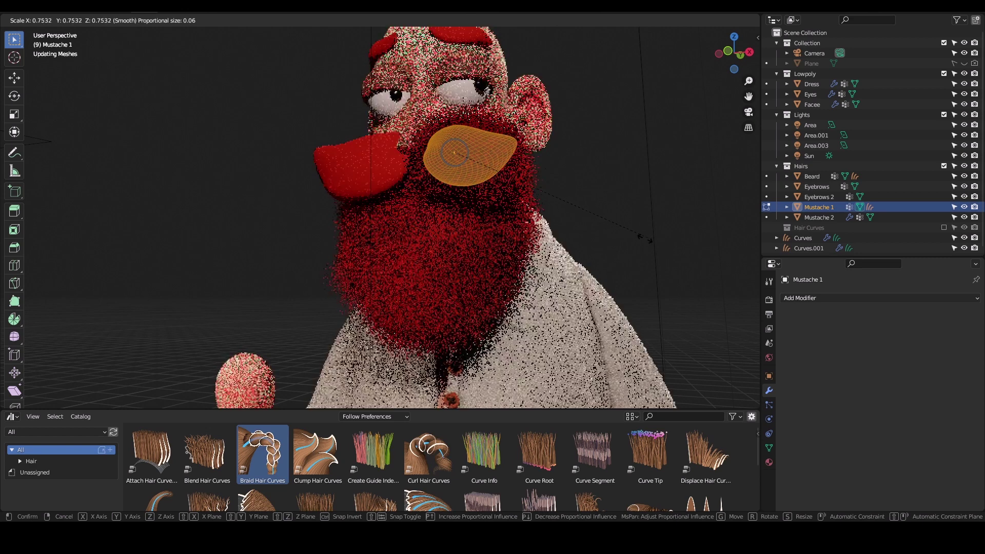
click(585, 232)
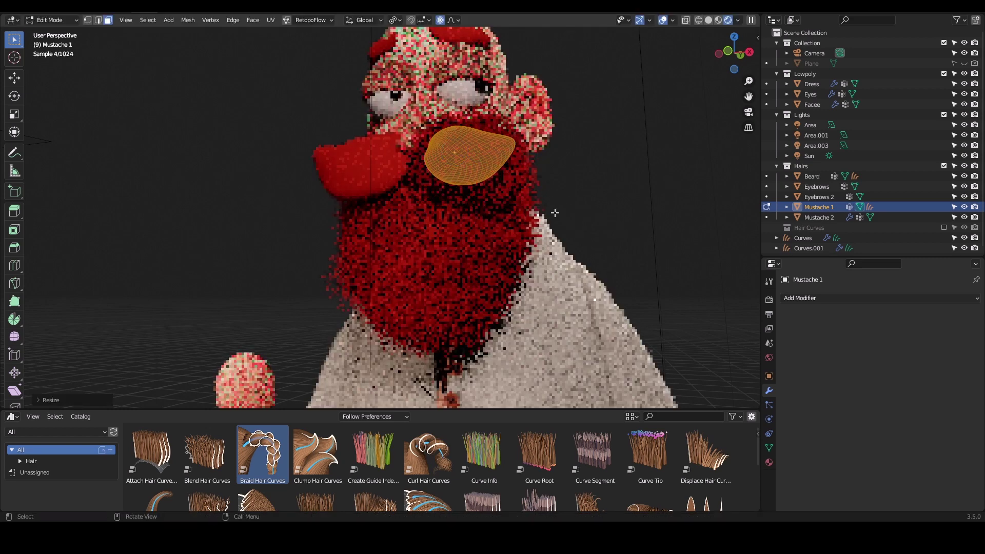
key(Tab)
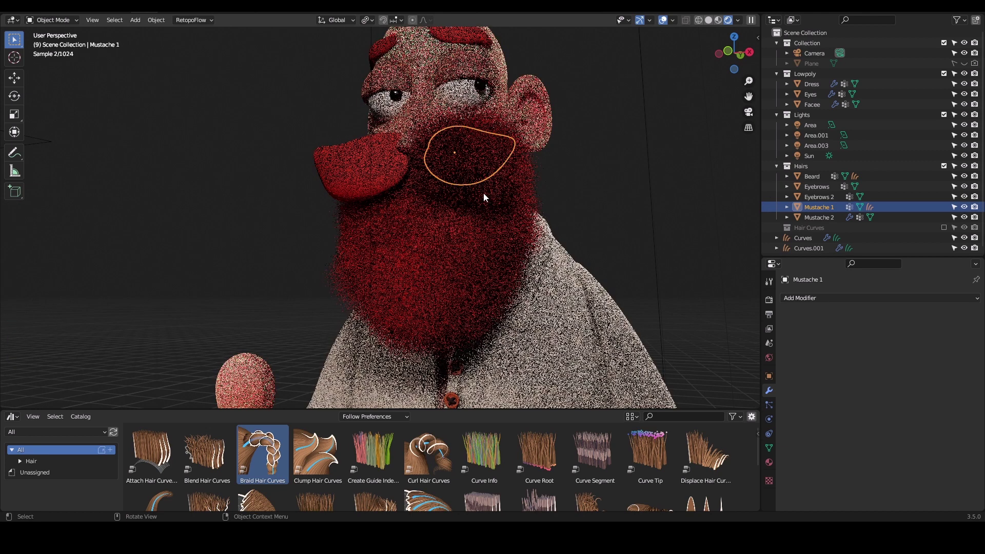
Switch between Mustache 2 and the fur, leaving Curves.001 selected
click(484, 194)
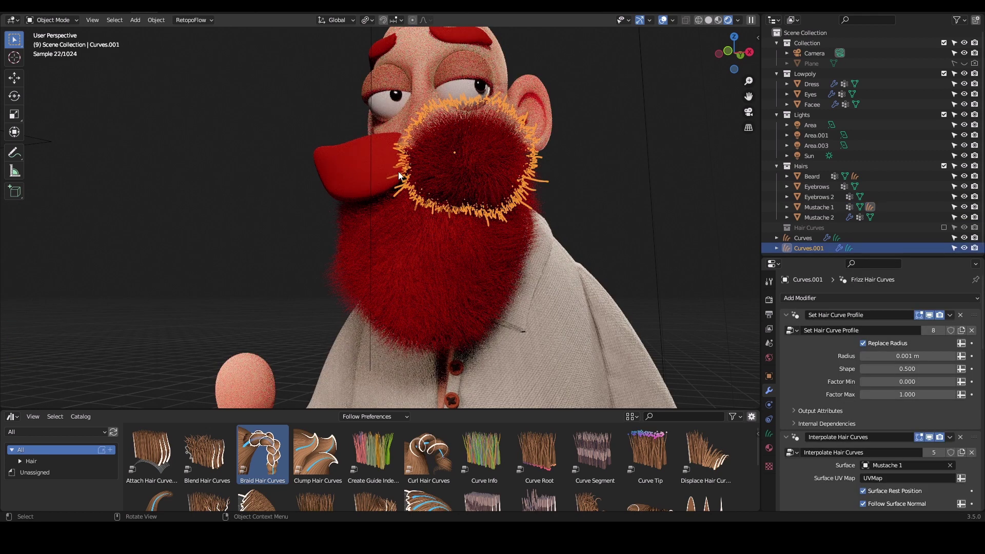
click(340, 168)
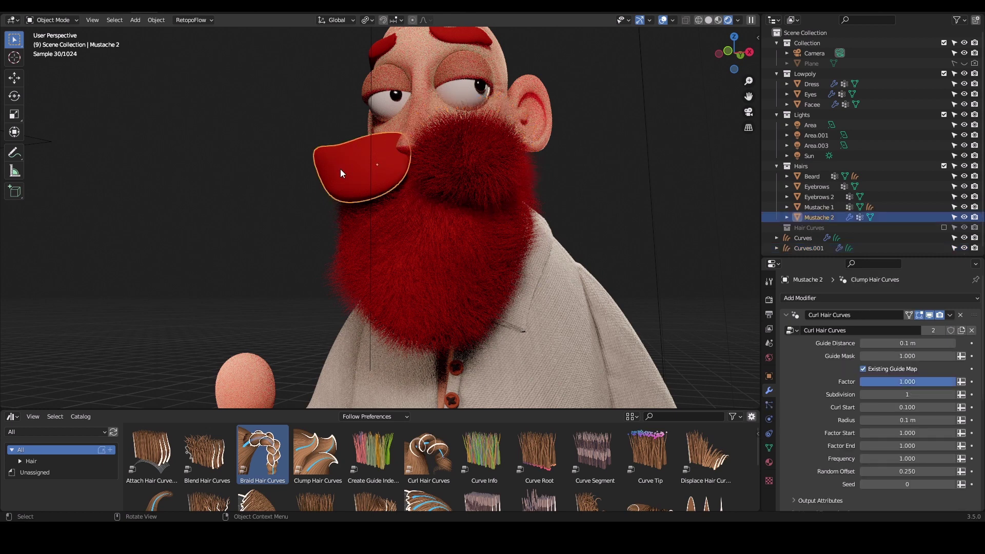
click(453, 175)
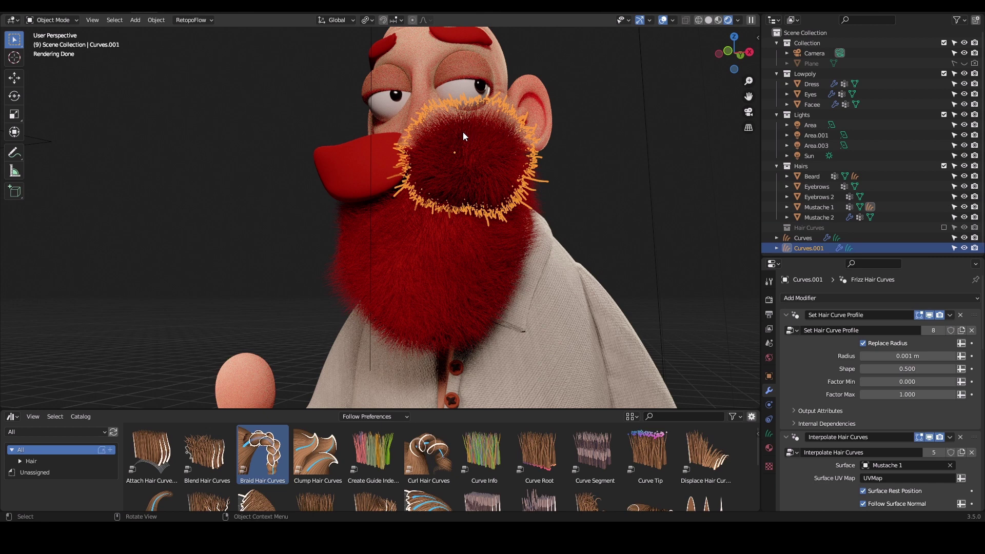
Put Curves.001 in Sculpt Mode and comb its mustache strands into long sideways sweeps
key(ctrl+Tab)
click(454, 193)
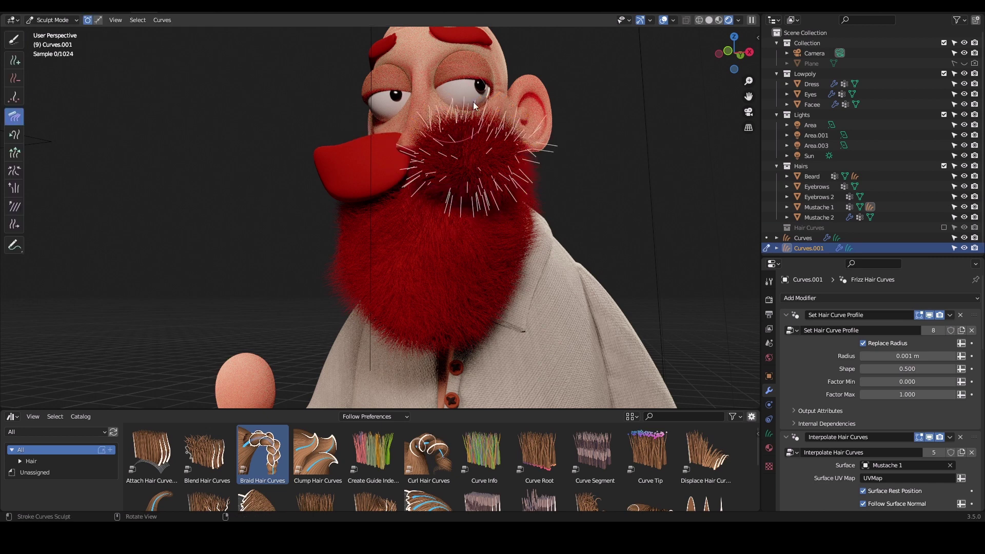
mouse_move(422, 193)
mouse_down()
mouse_move(490, 205)
mouse_move(542, 190)
mouse_move(460, 196)
mouse_move(541, 166)
mouse_move(385, 176)
mouse_move(448, 119)
mouse_move(490, 119)
mouse_move(536, 144)
mouse_move(552, 181)
mouse_move(444, 189)
mouse_move(418, 179)
mouse_move(431, 192)
mouse_move(500, 191)
mouse_move(536, 175)
mouse_move(417, 158)
mouse_move(556, 159)
mouse_move(596, 179)
mouse_up()
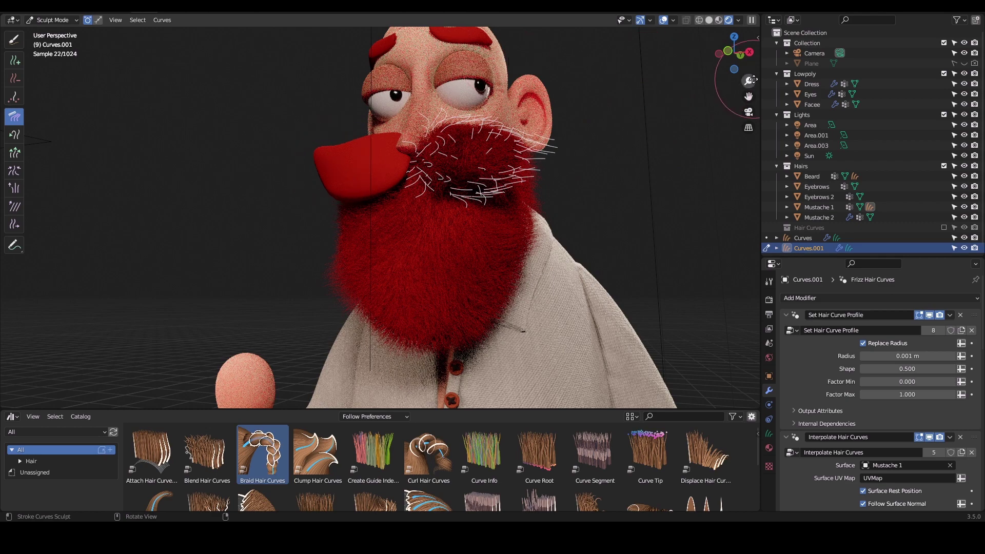
drag(749, 81, 563, 91)
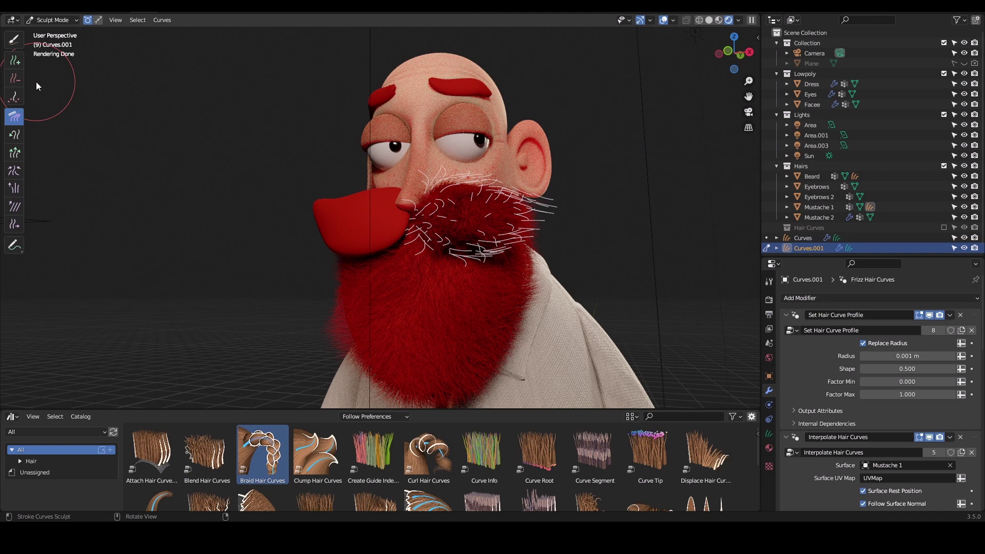
mouse_move(451, 210)
mouse_down()
mouse_move(428, 192)
mouse_move(452, 184)
mouse_move(501, 196)
mouse_move(518, 212)
mouse_move(430, 236)
mouse_move(426, 248)
mouse_move(461, 253)
mouse_up()
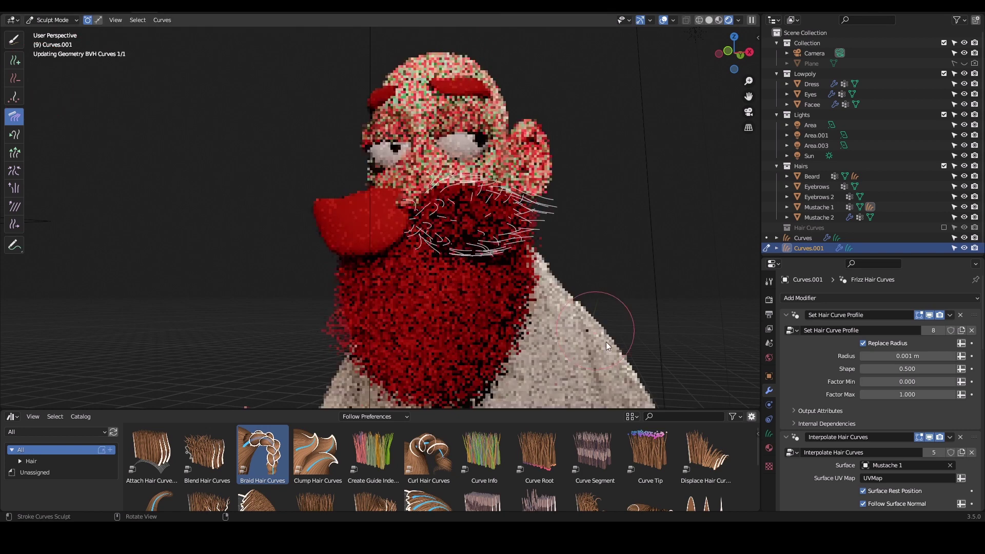
scroll(750, 439, down, 4)
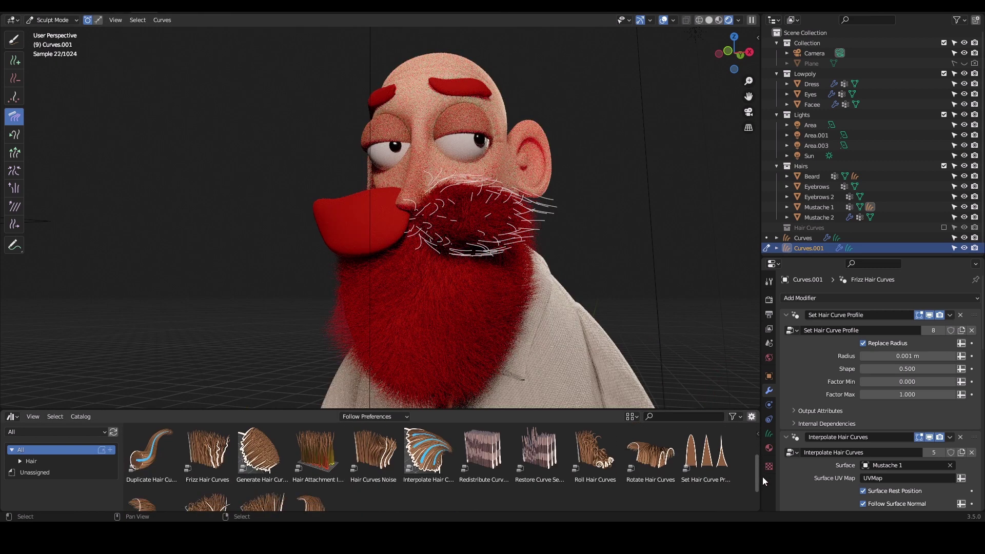
Comb the white mustache guide hairs twice more into tidy sweeping strands
scroll(762, 476, down, 1)
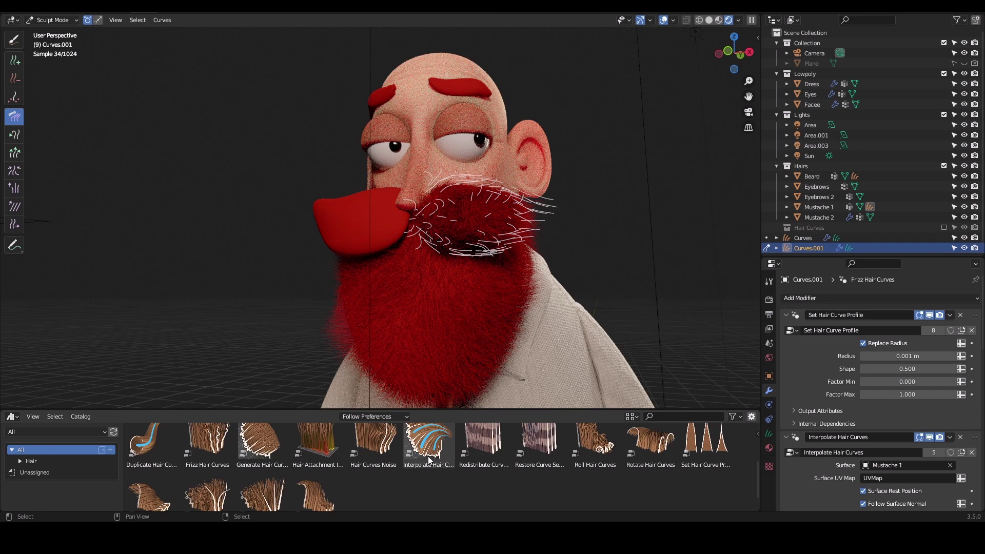
mouse_move(433, 226)
mouse_down()
mouse_move(416, 235)
mouse_move(462, 253)
mouse_up()
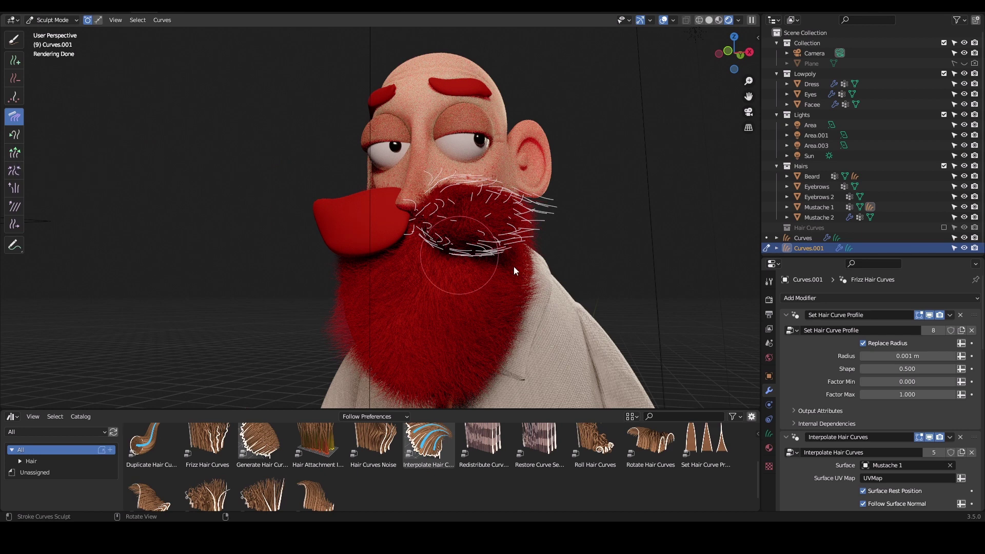
scroll(866, 362, down, 2)
scroll(872, 390, down, 5)
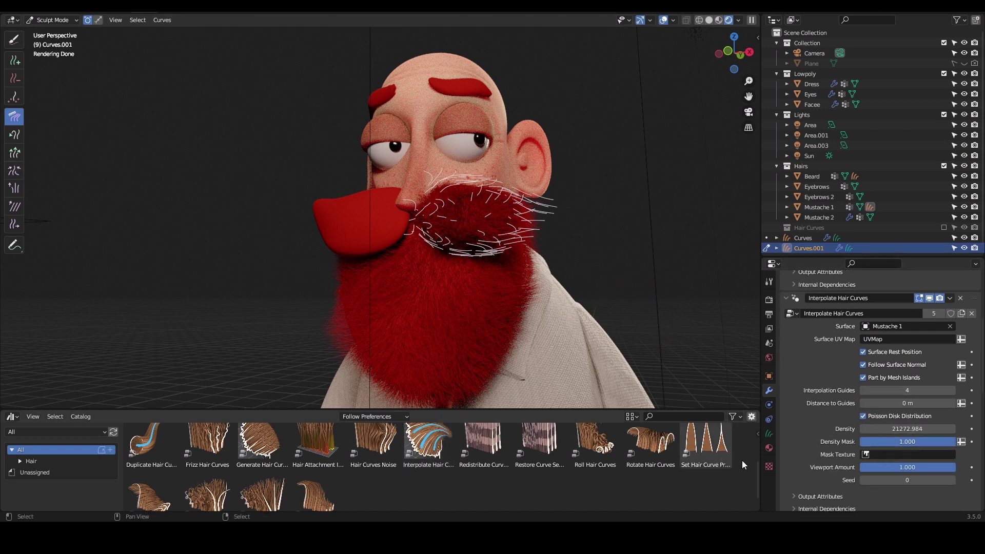
scroll(924, 390, up, 7)
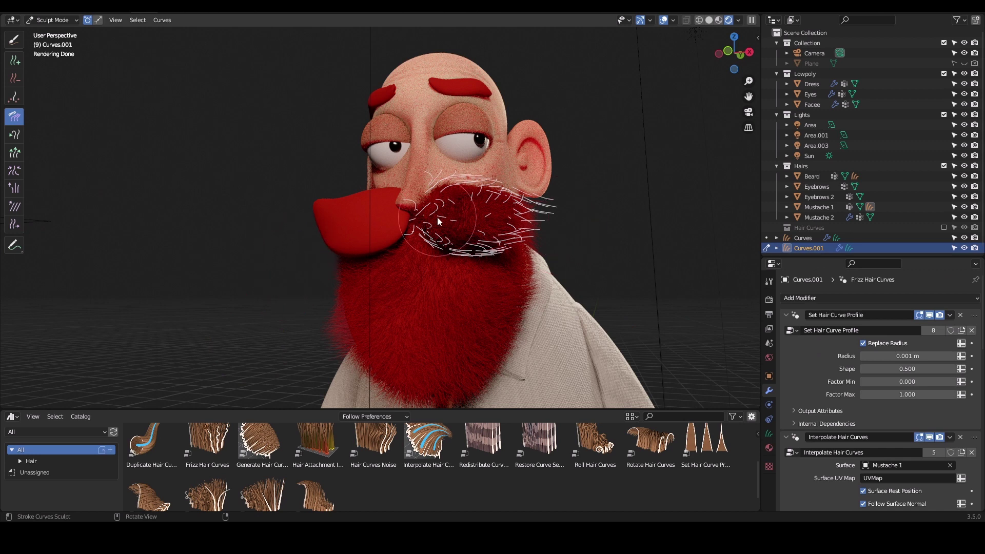
drag(430, 232, 448, 259)
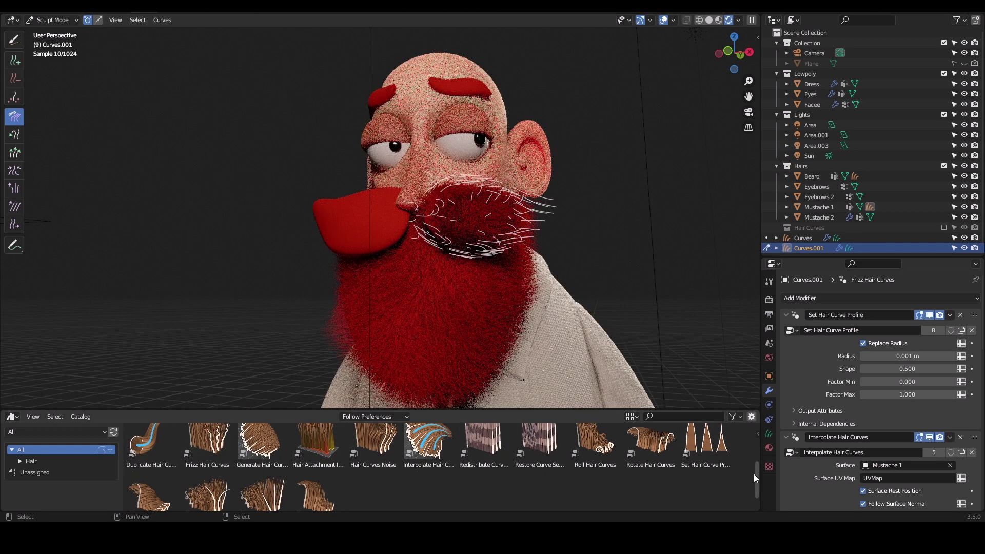
Check the Interpolate Hair Curves settings, then orbit and zoom out around the character
drag(756, 475, 758, 442)
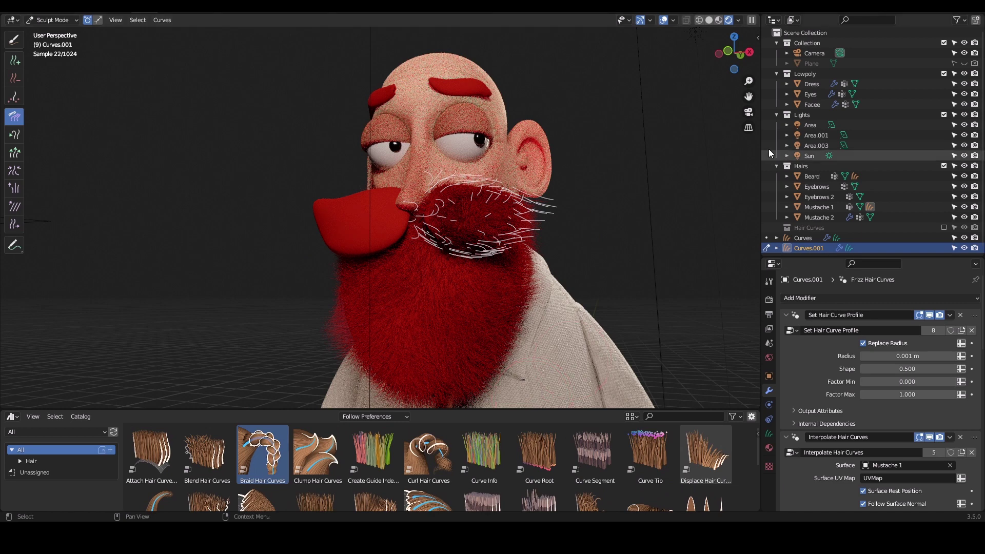
middle_drag(728, 144, 666, 140)
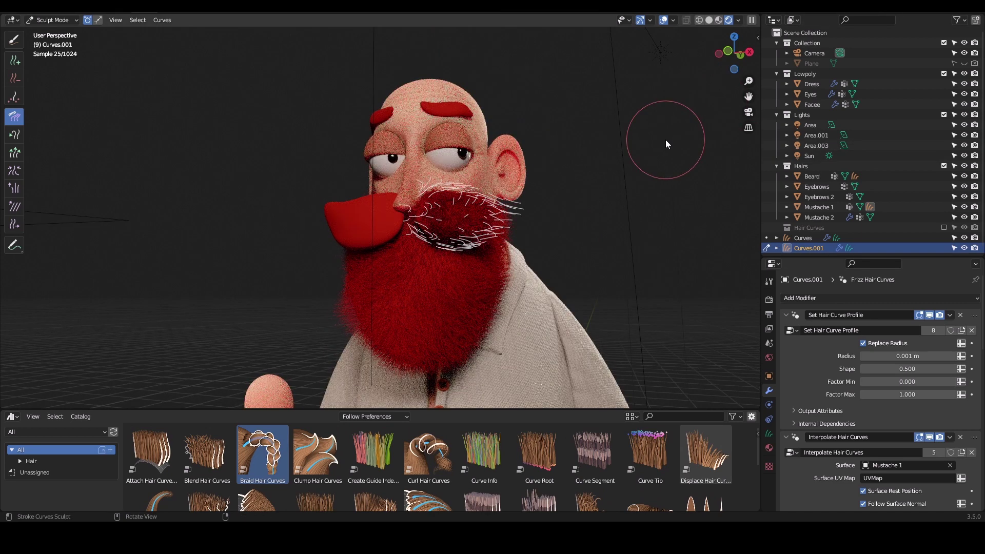
drag(748, 81, 749, 102)
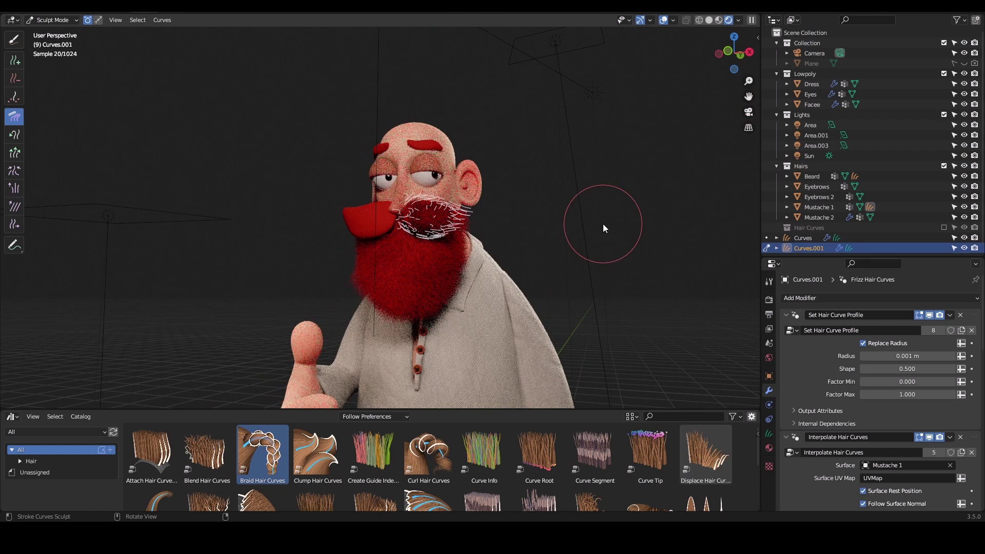